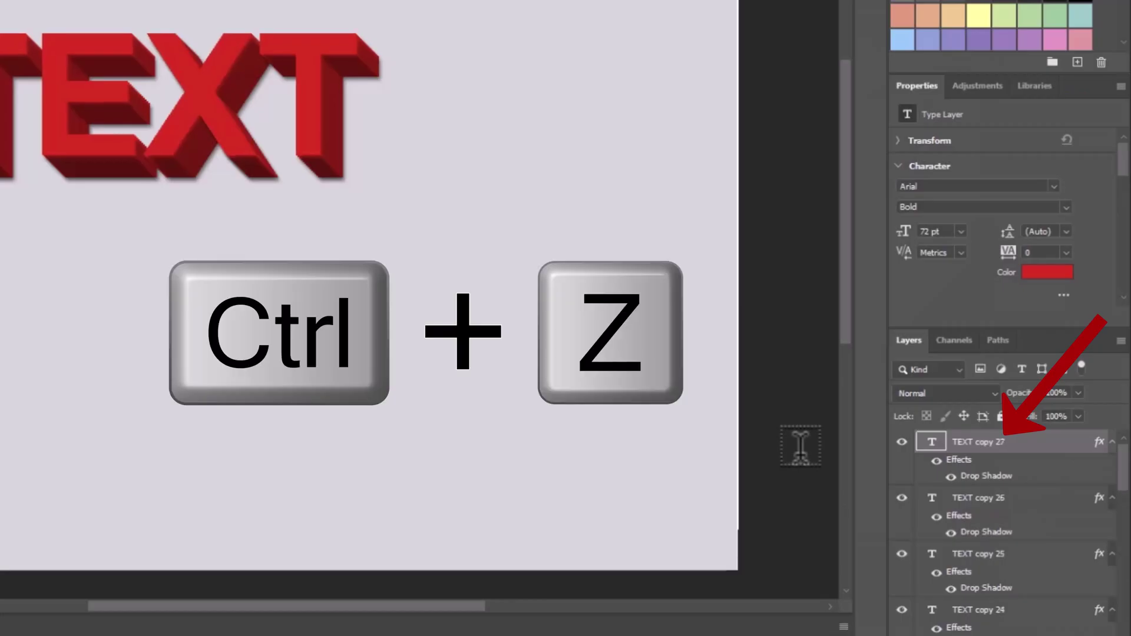
# - Add three more offset duplicates of the TEXT layer to deepen the 3D extrusion
pyautogui.hotkey('ctrl', 'z')
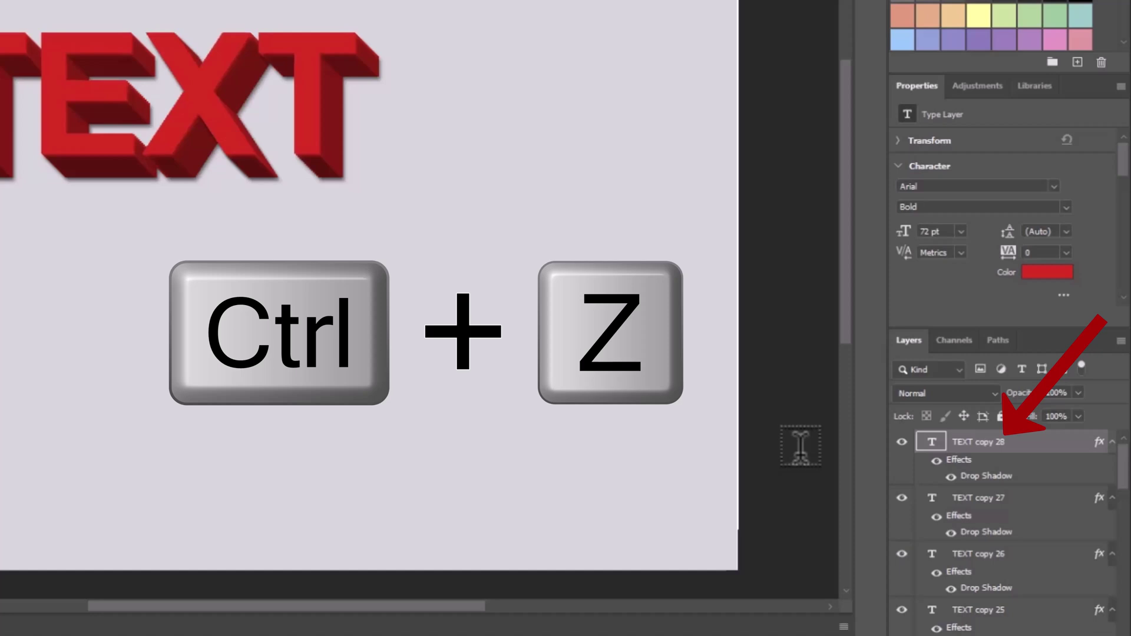
pyautogui.hotkey('ctrl', 'alt', 'Down')
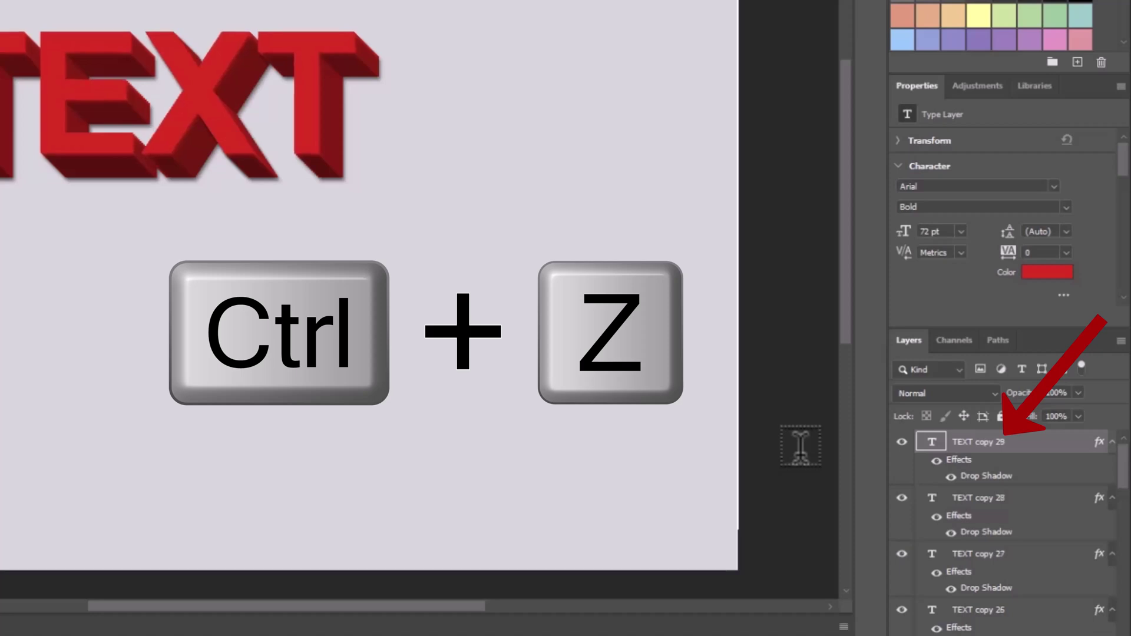
pyautogui.hotkey('ctrl', 'alt', 'Down')
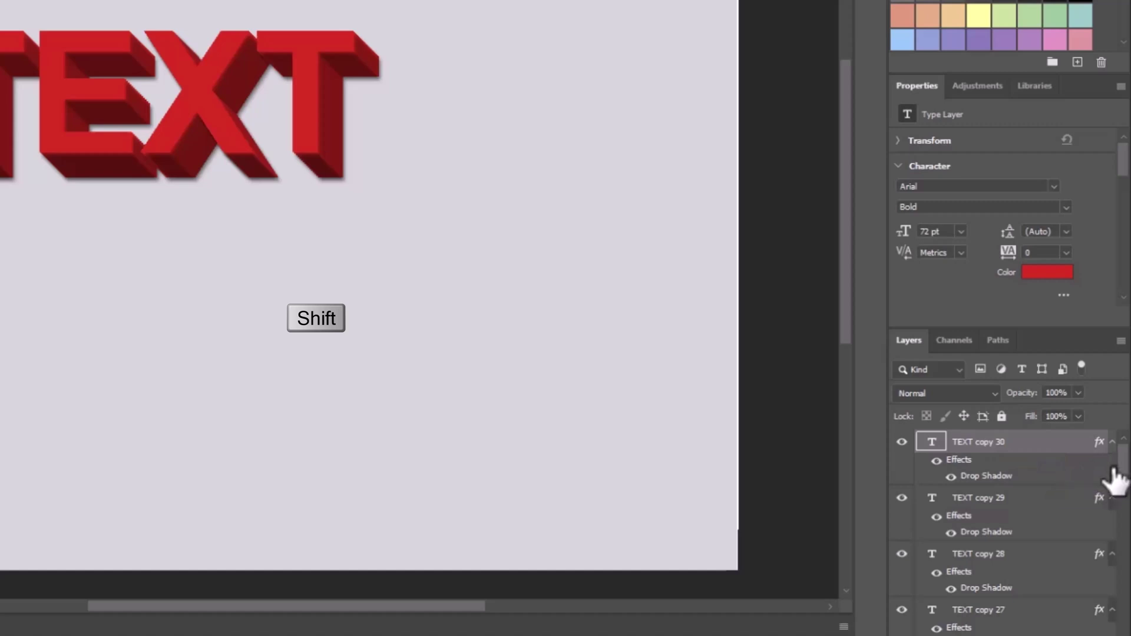
# - Select all the stacked TEXT copy layers and group them
pyautogui.moveTo(1124, 467); pyautogui.dragTo(1123, 613)
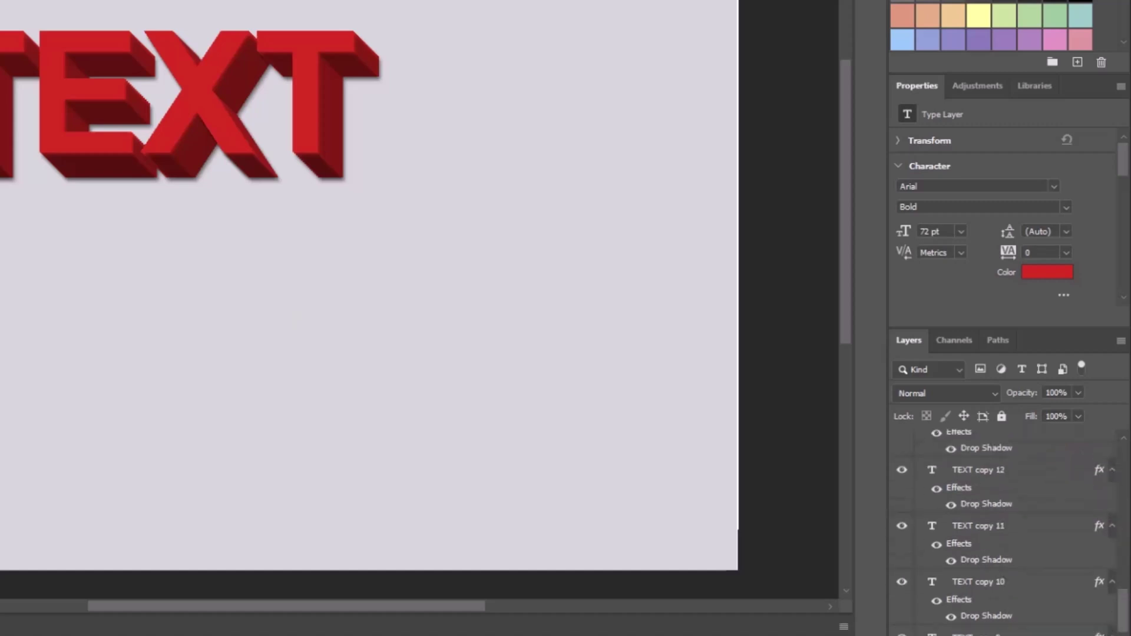
pyautogui.scroll(-5, 1095, 635)
pyautogui.keyDown('shift'); pyautogui.click(966, 600); pyautogui.keyUp('shift')
pyautogui.hotkey('ctrl', 'g')
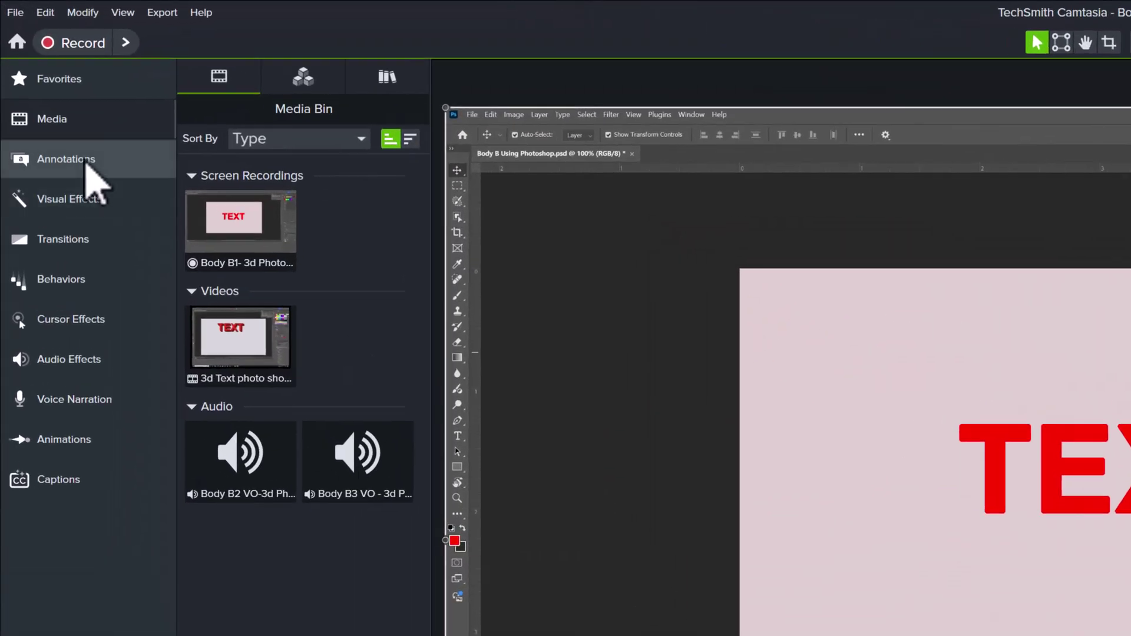
# - In Camtasia, look through the annotation types from callouts, arrows and shapes to Keystroke Callouts
pyautogui.click(85, 165)
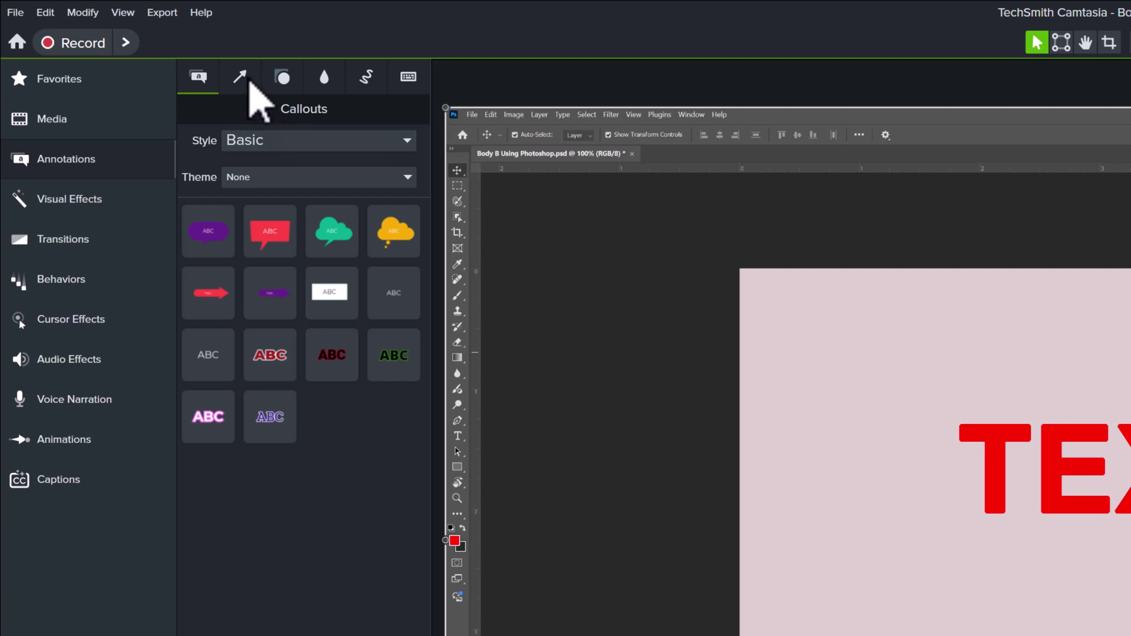
pyautogui.click(245, 78)
pyautogui.click(289, 80)
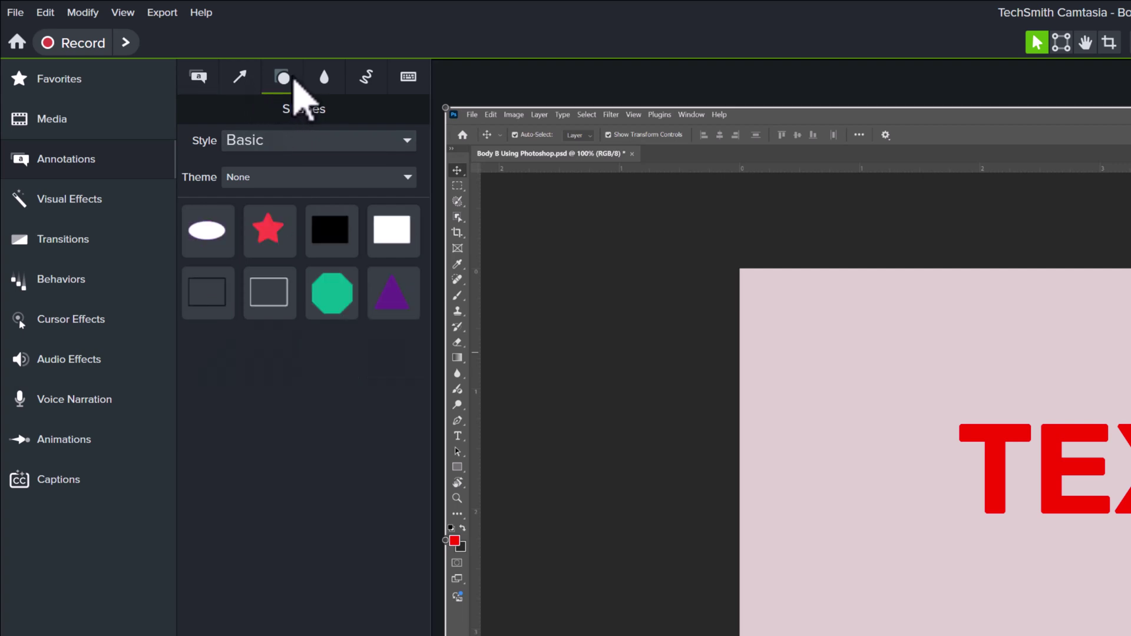
pyautogui.click(321, 80)
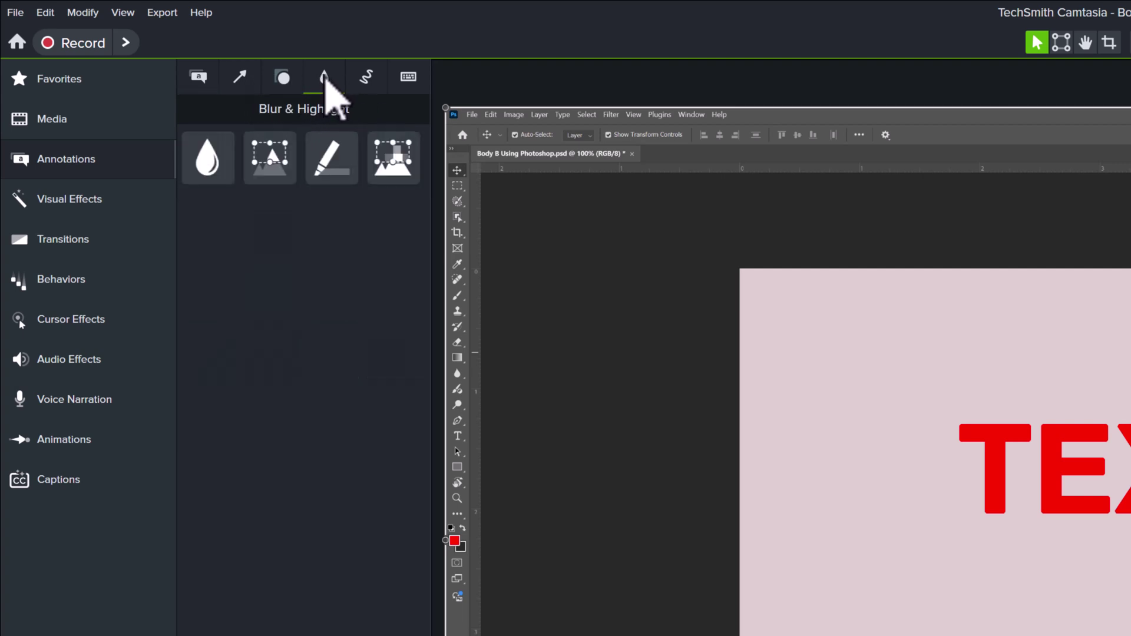
pyautogui.click(367, 78)
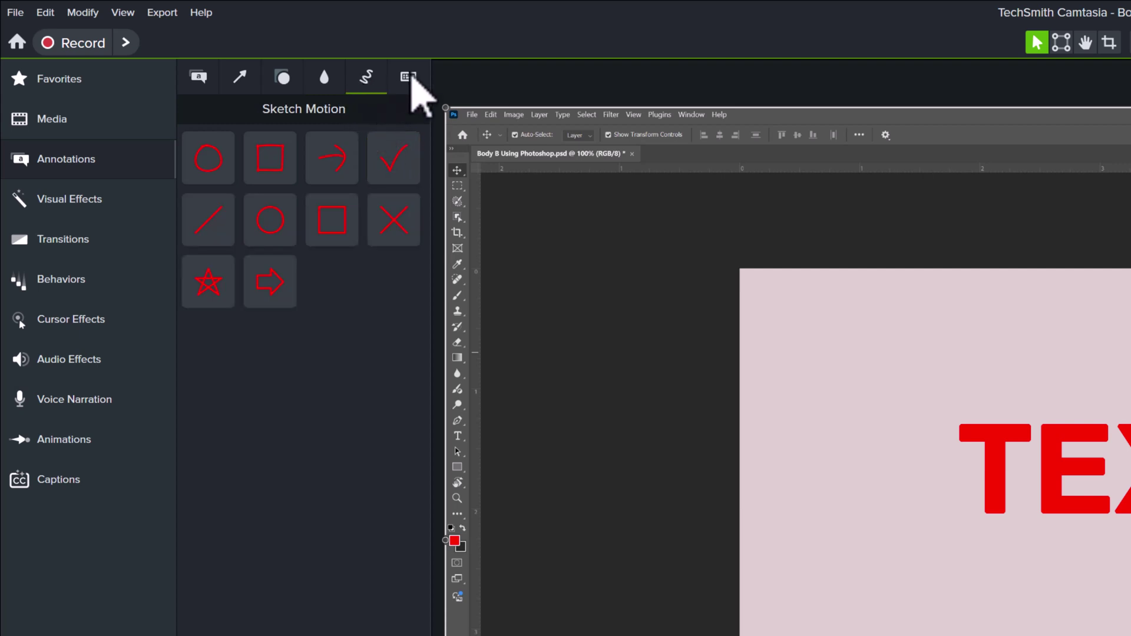
pyautogui.click(411, 78)
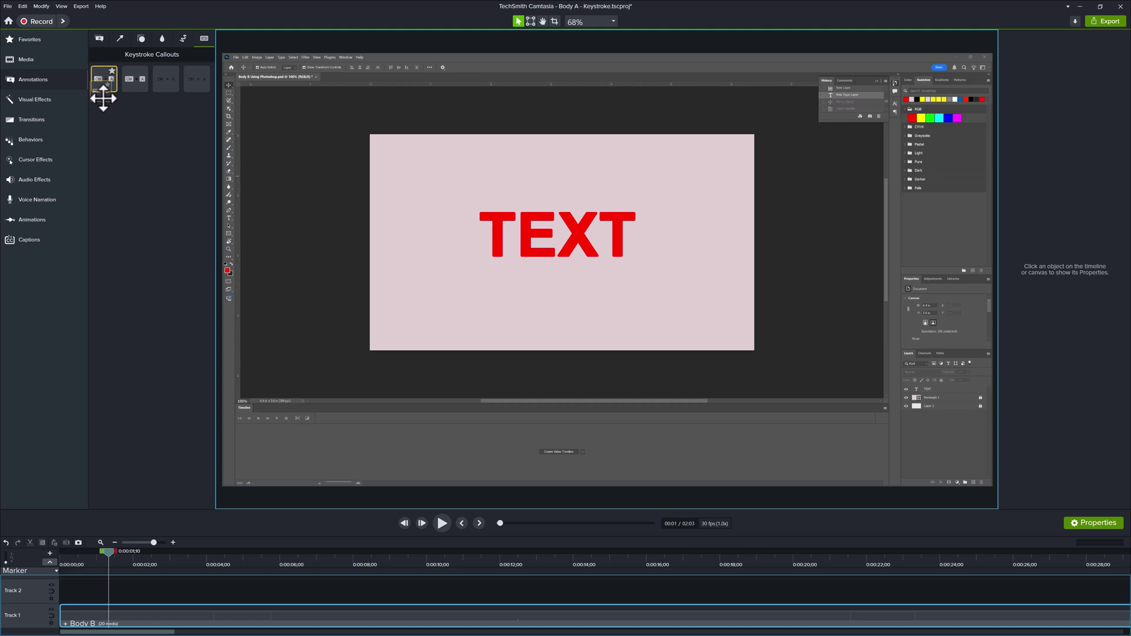
# - Add the first Ctrl+A keystroke callout to Track 2 at about 1.7 seconds and place it below the red TEXT
pyautogui.moveTo(103, 94); pyautogui.dragTo(123, 592)
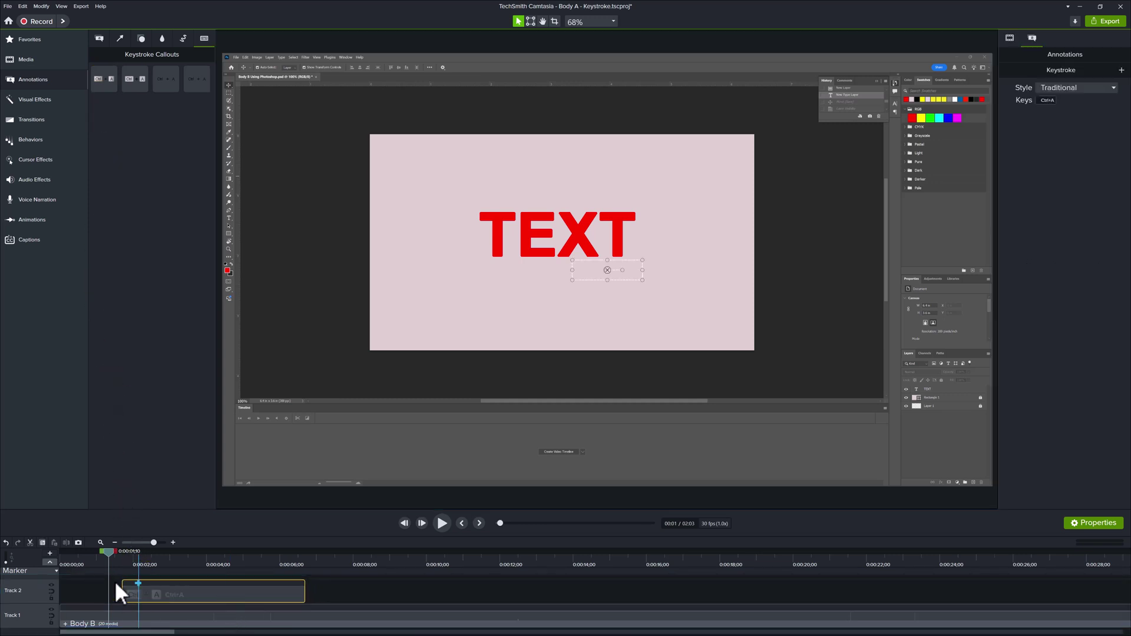
pyautogui.moveTo(108, 549); pyautogui.dragTo(143, 554)
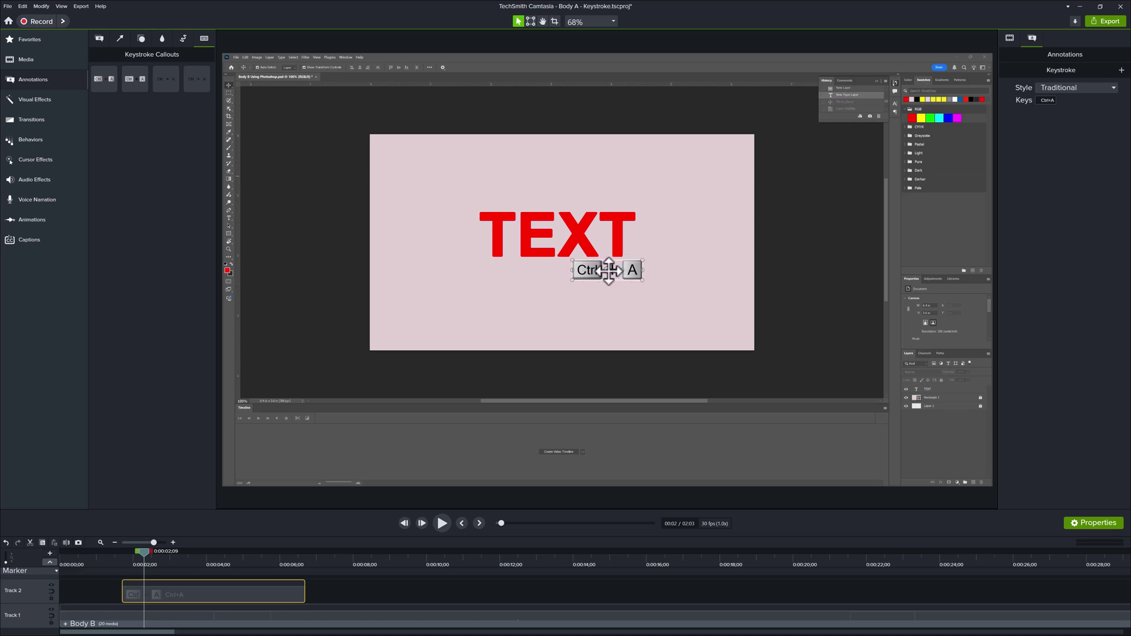
pyautogui.moveTo(609, 270); pyautogui.dragTo(561, 302)
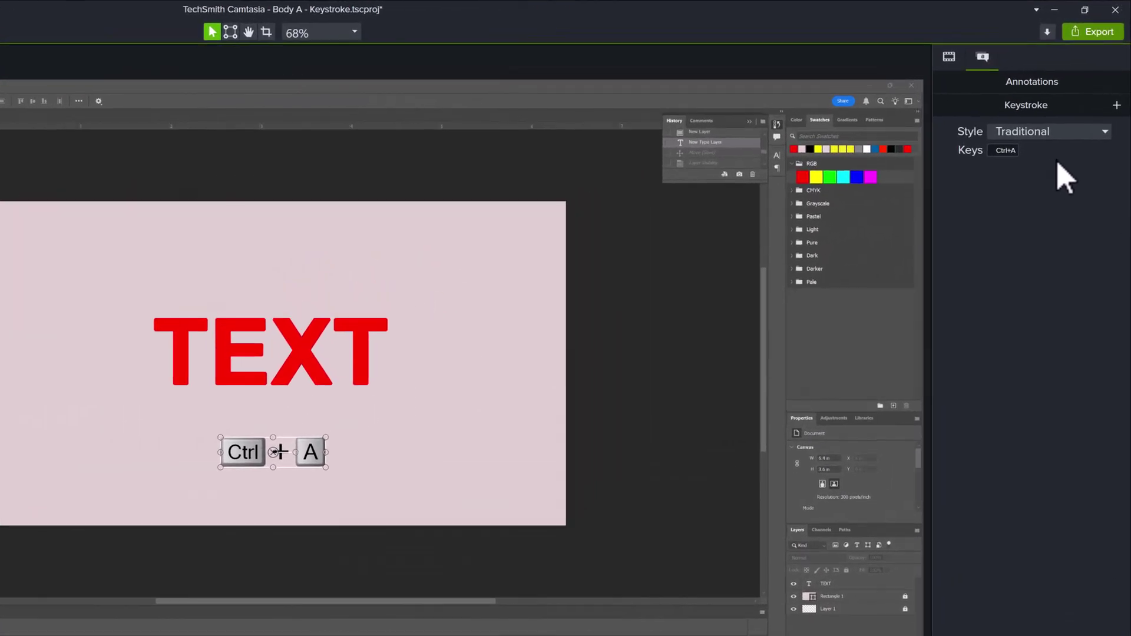
# - Apply the Traditional style to the Ctrl+A callout and view it deselected on the canvas
pyautogui.click(1112, 133)
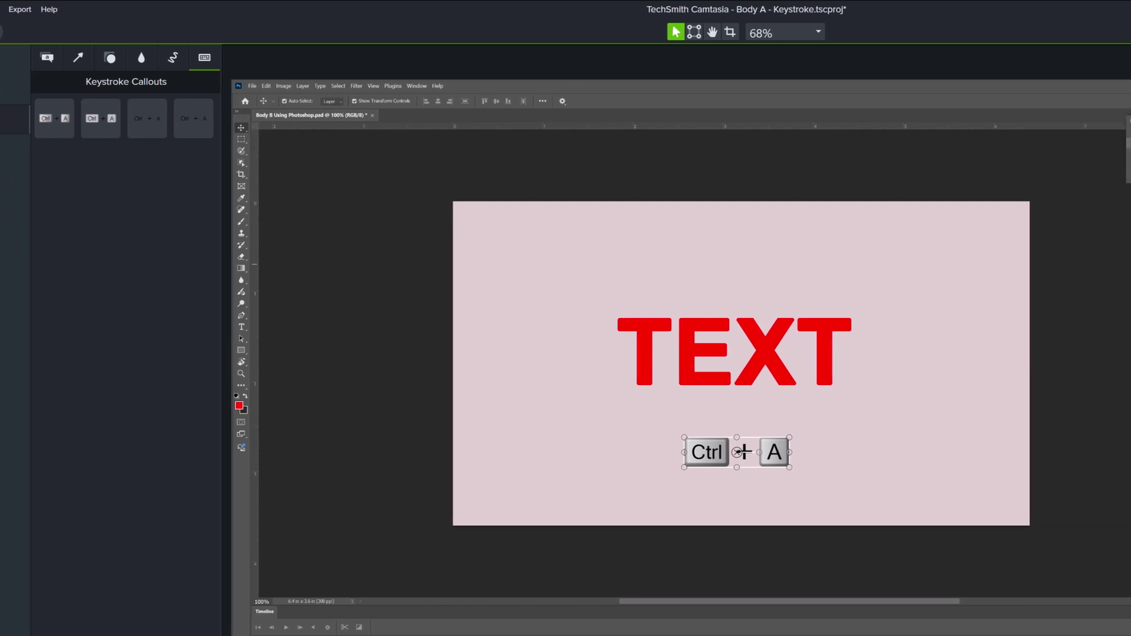
pyautogui.click(1072, 132)
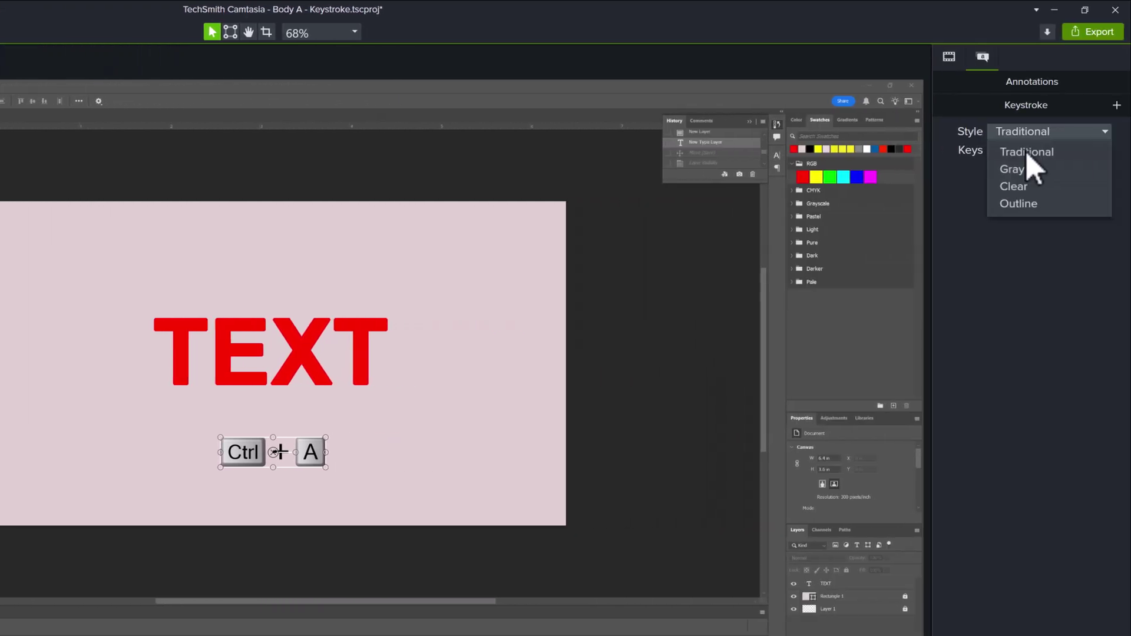
pyautogui.click(1027, 155)
pyautogui.click(419, 427)
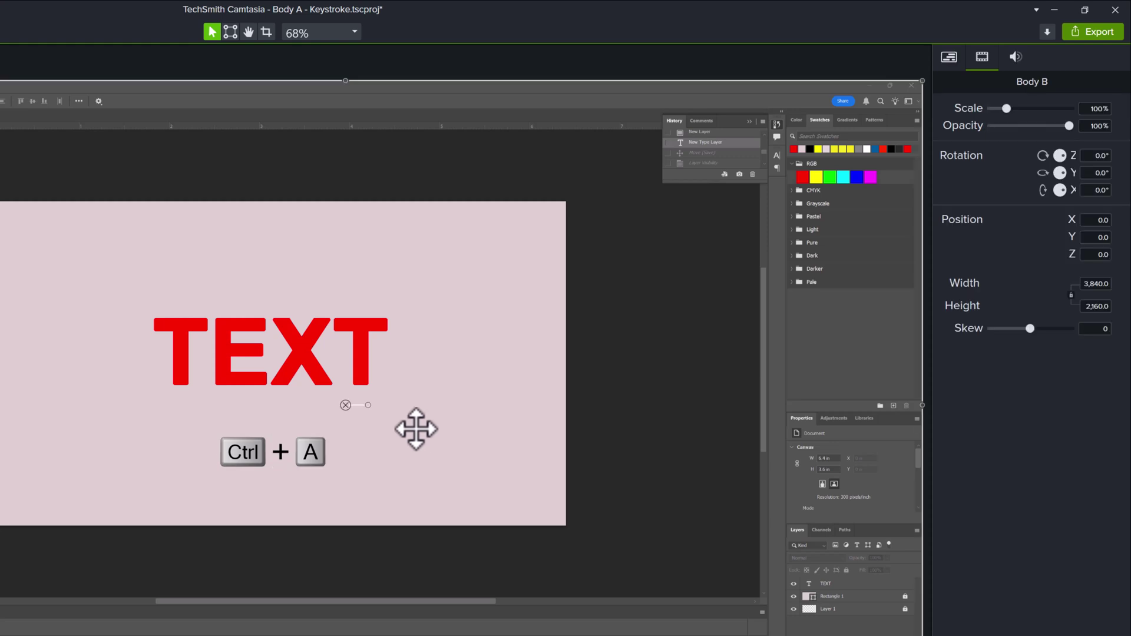
pyautogui.click(289, 452)
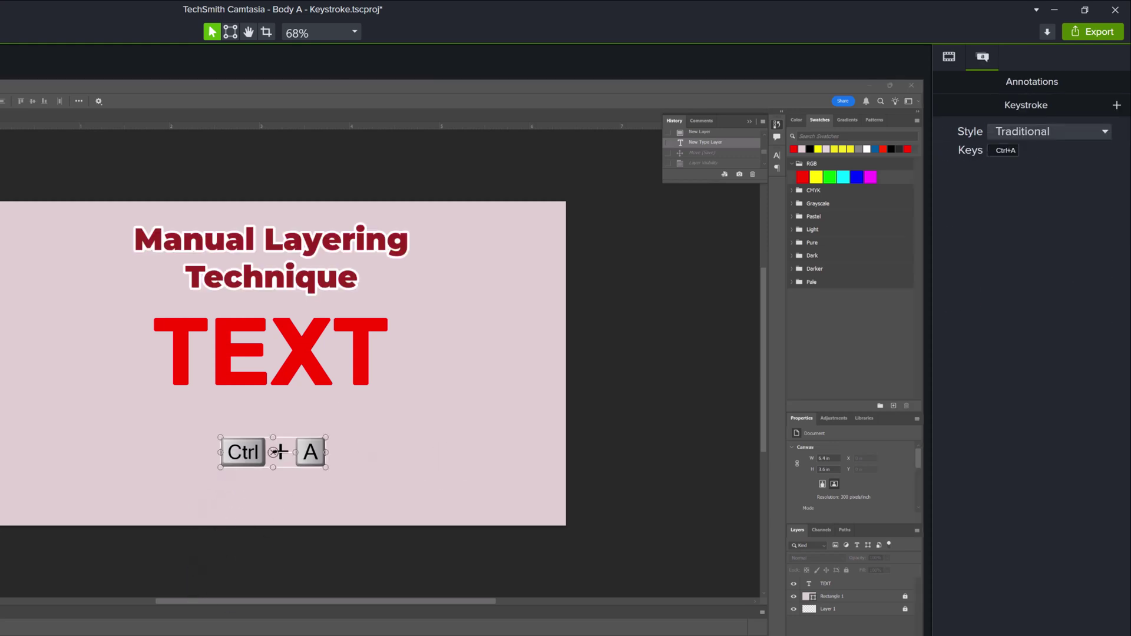
# - Try the Gray, Clear and Outline styles on the keystroke callout, then return it to Traditional
pyautogui.click(1106, 135)
pyautogui.click(1012, 170)
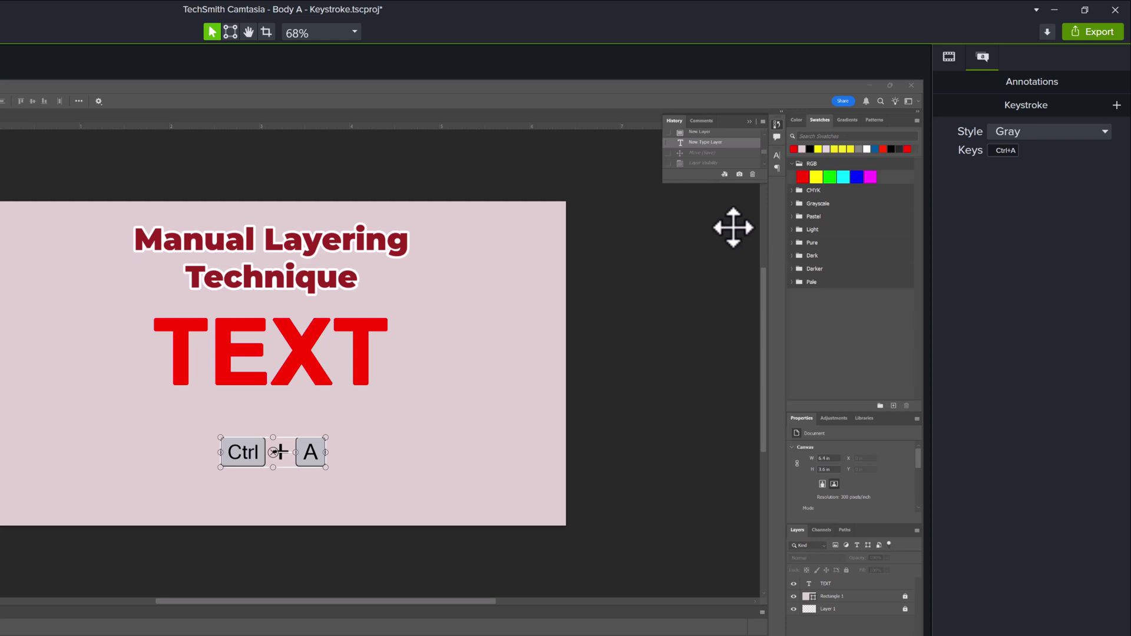
pyautogui.click(1104, 132)
pyautogui.click(1030, 188)
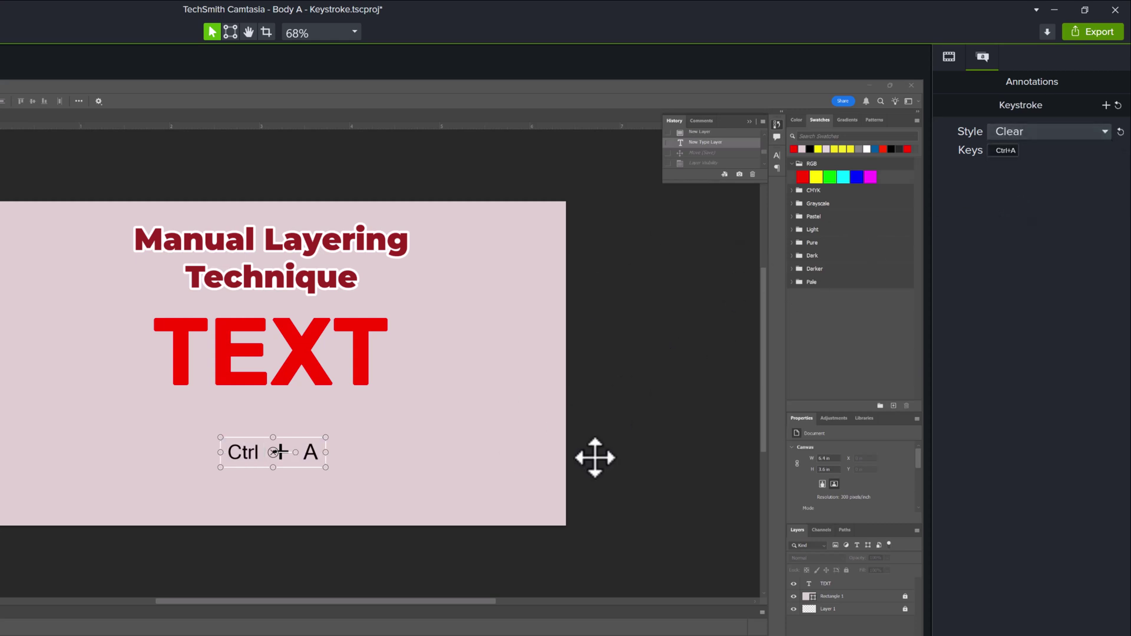
pyautogui.click(272, 426)
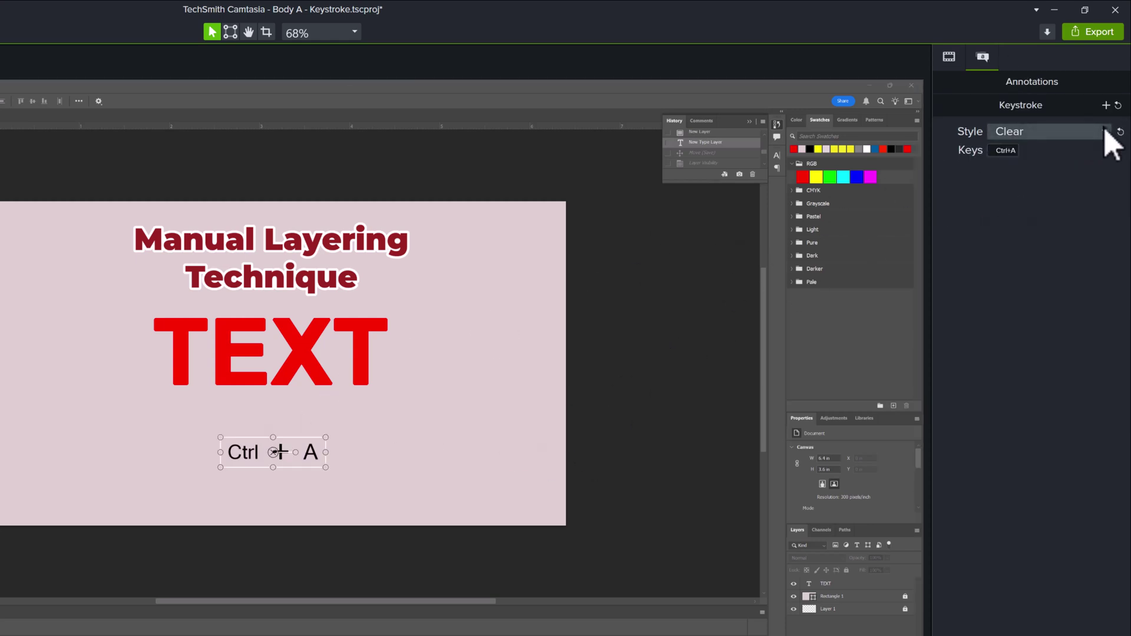
pyautogui.click(1107, 132)
pyautogui.click(1021, 206)
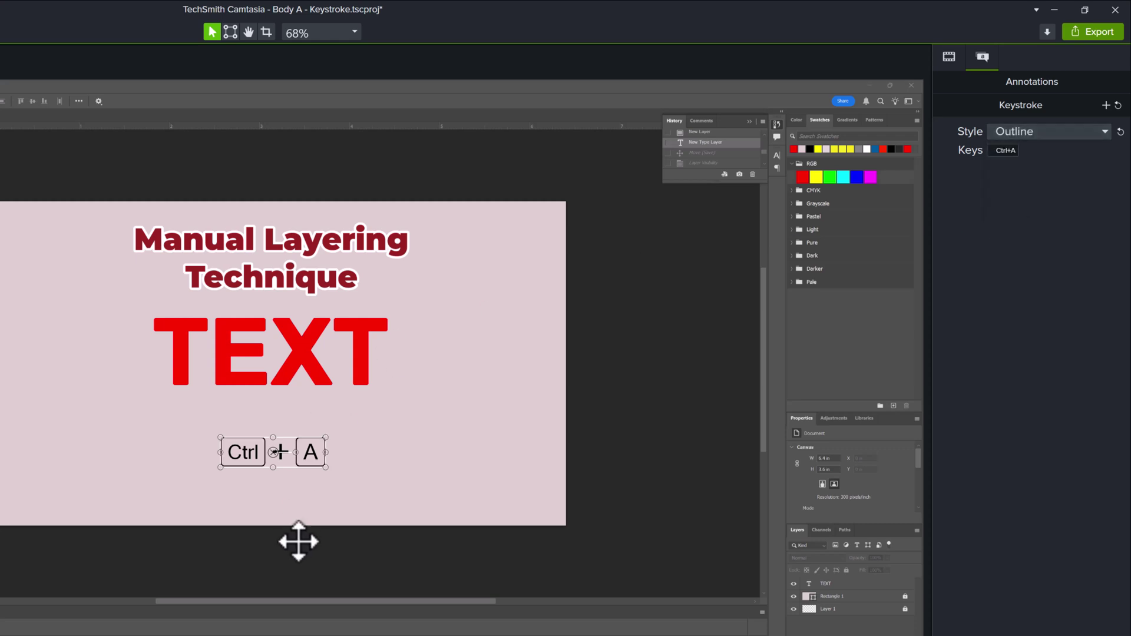
pyautogui.click(1104, 132)
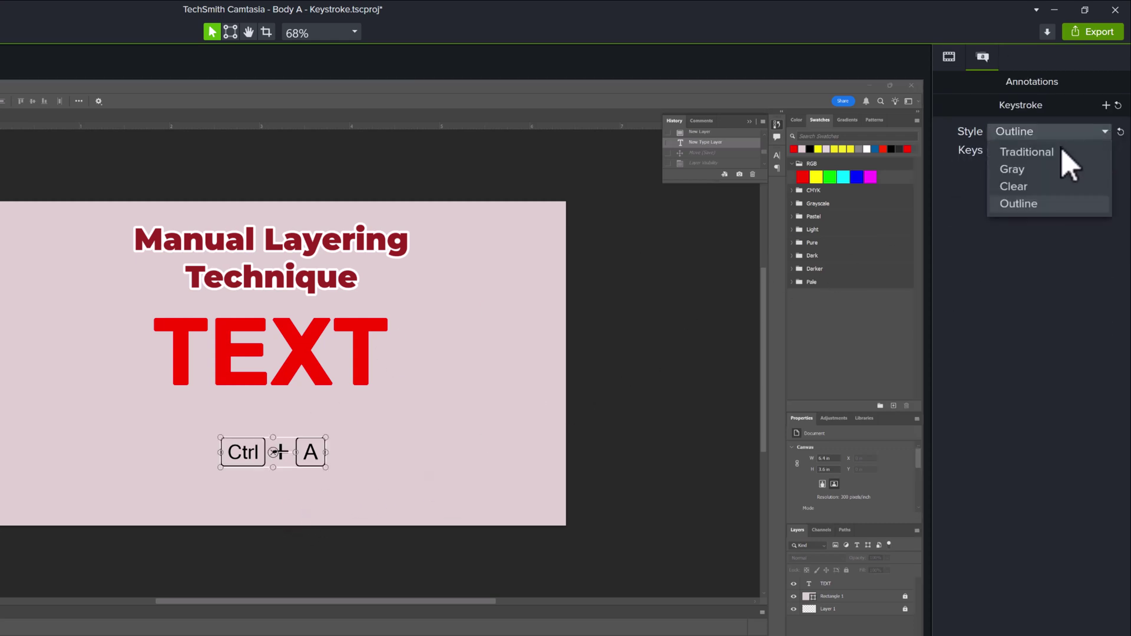
pyautogui.click(1054, 151)
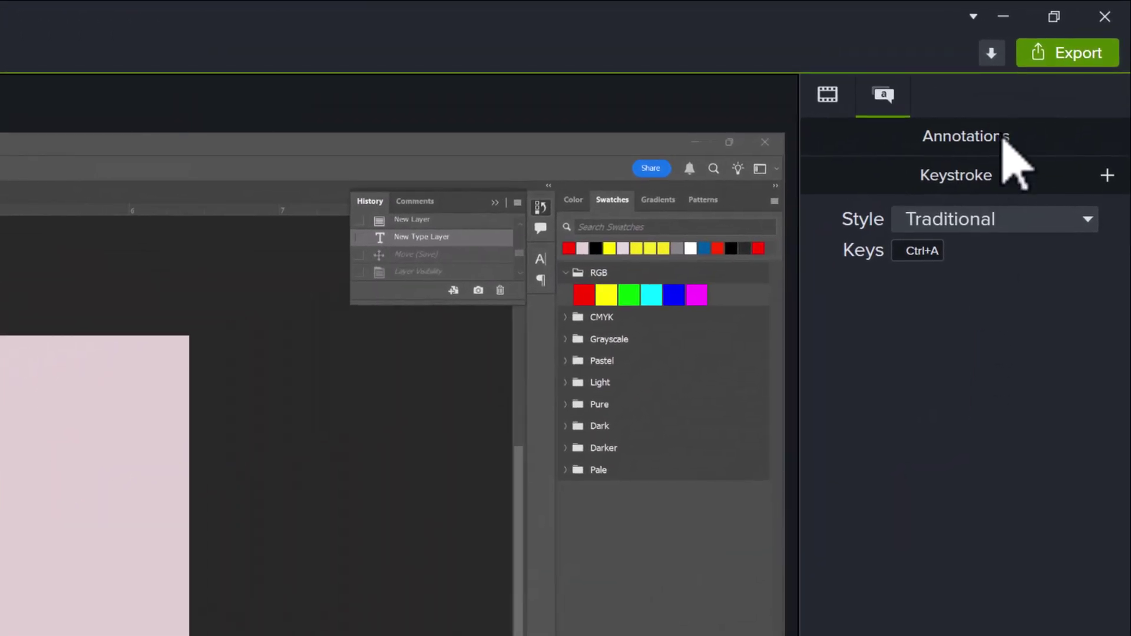
# - Try Ctrl+Z, Ctrl+Alt+Shift+T, Backspace and Enter as the keys shown in the callout
pyautogui.click(907, 249)
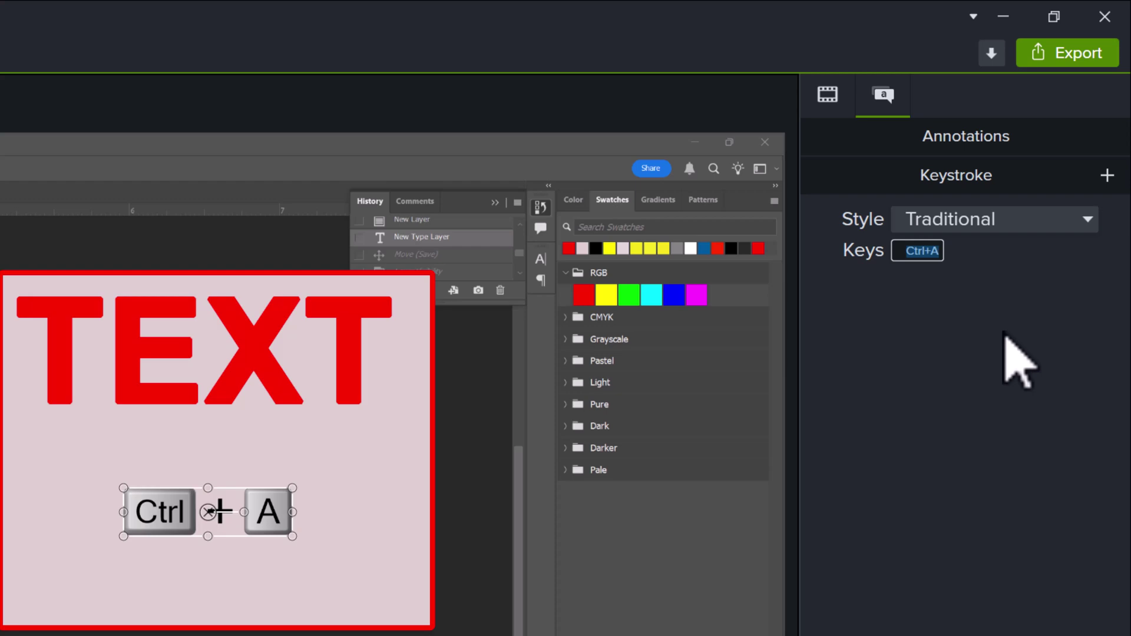
pyautogui.press('ctrl')
pyautogui.hotkey('ctrl', 'z')
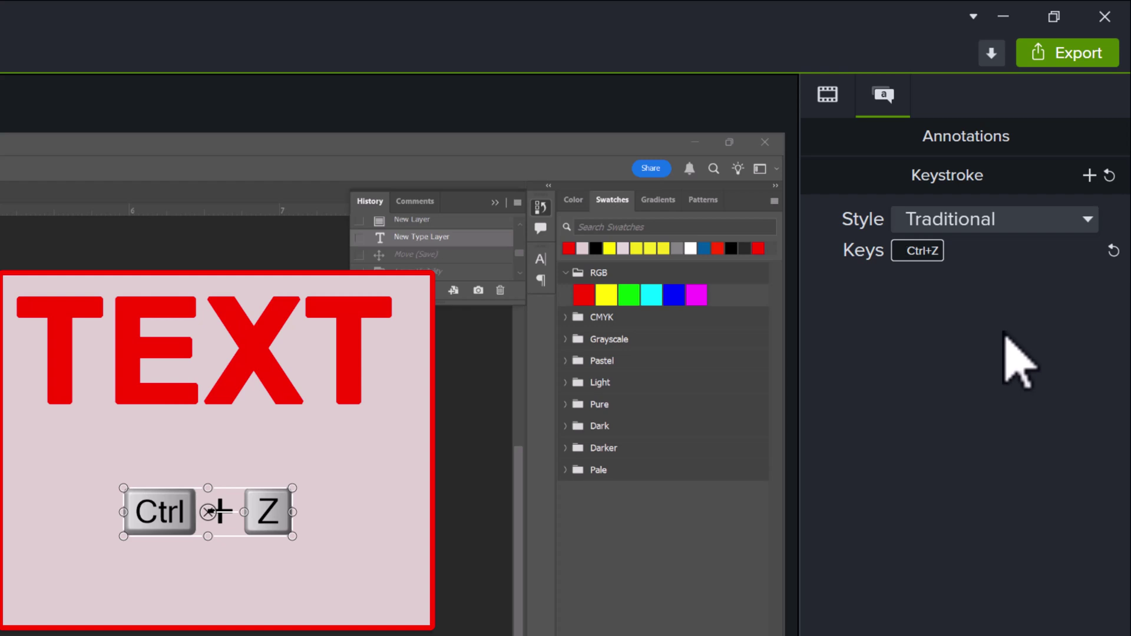
pyautogui.press('ctrl')
pyautogui.hotkey('ctrl', 'alt')
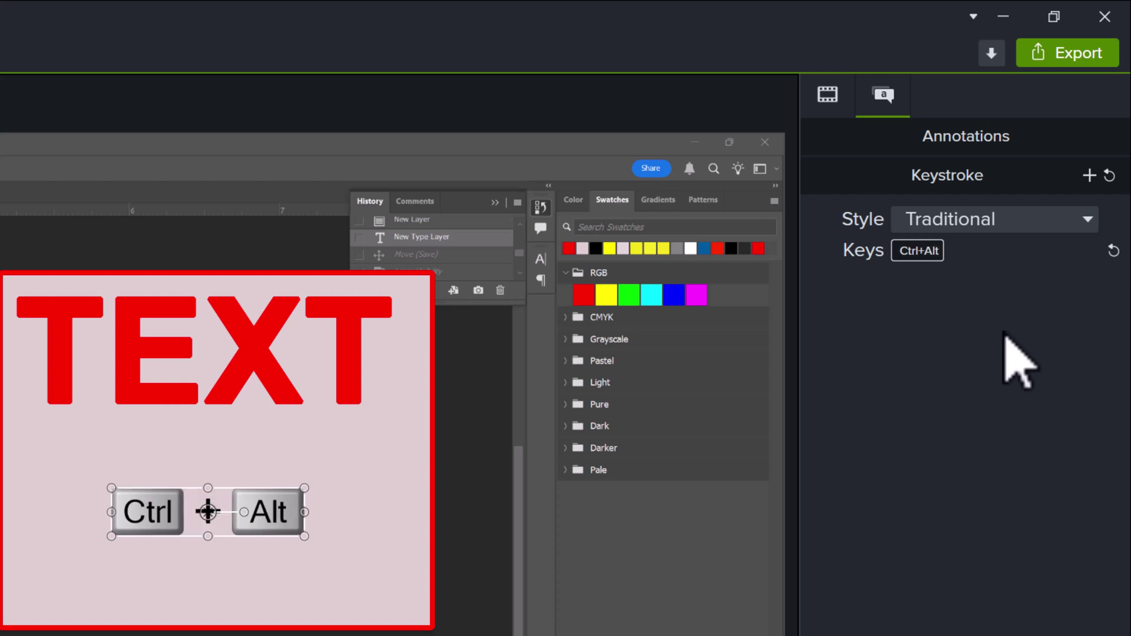
pyautogui.hotkey('ctrl', 'alt', 'shift')
pyautogui.hotkey('ctrl', 'alt', 'shift', 't')
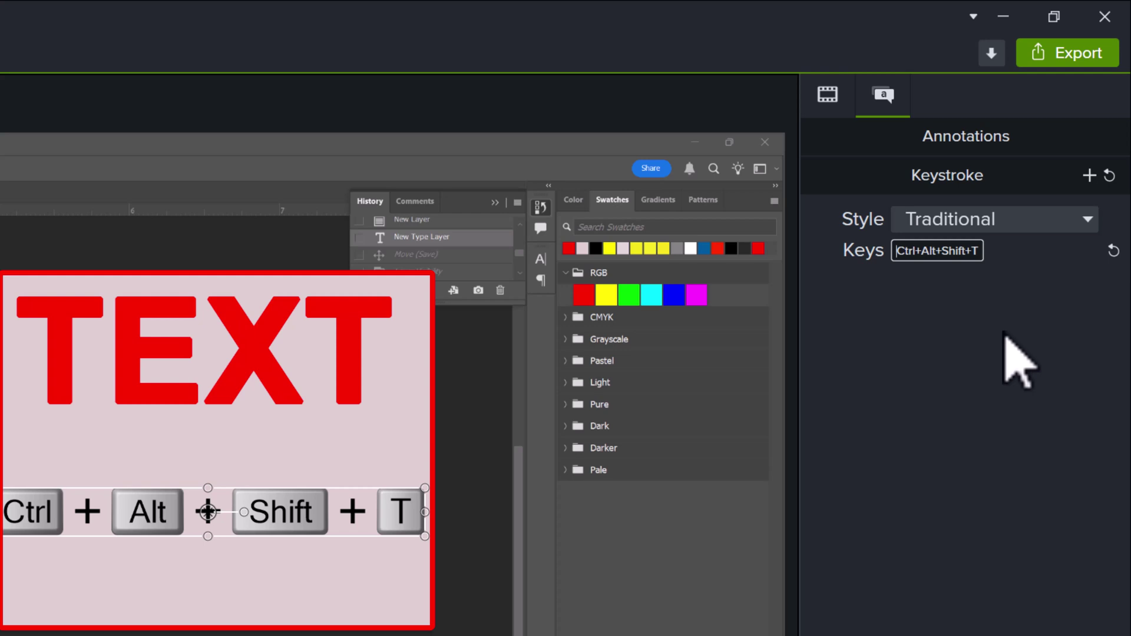
pyautogui.press('BackSpace')
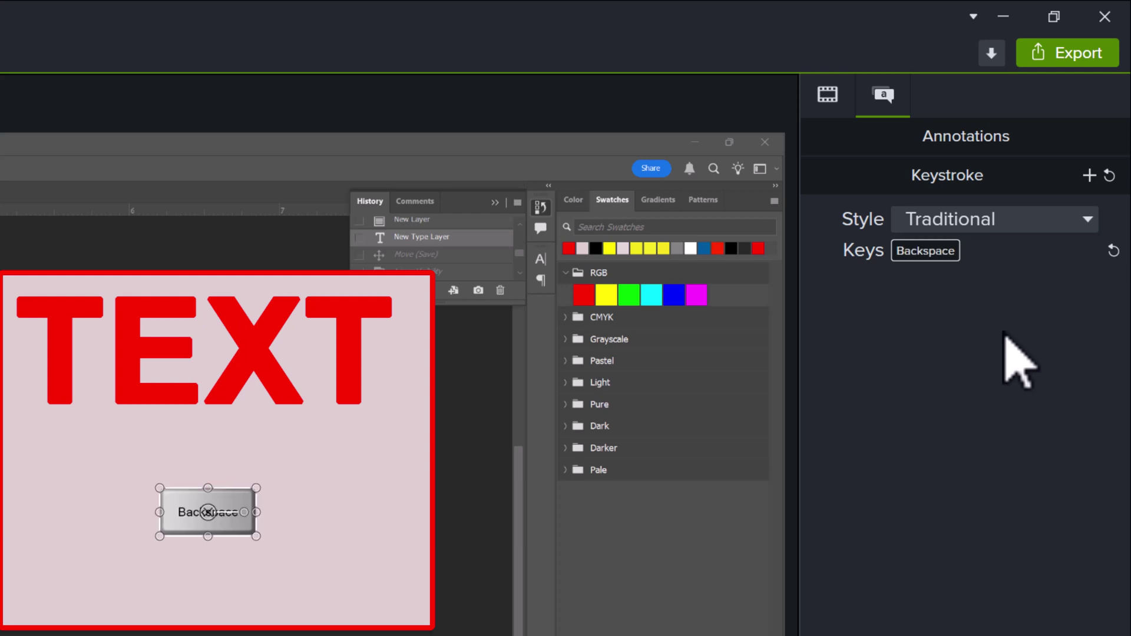
pyautogui.press('Return')
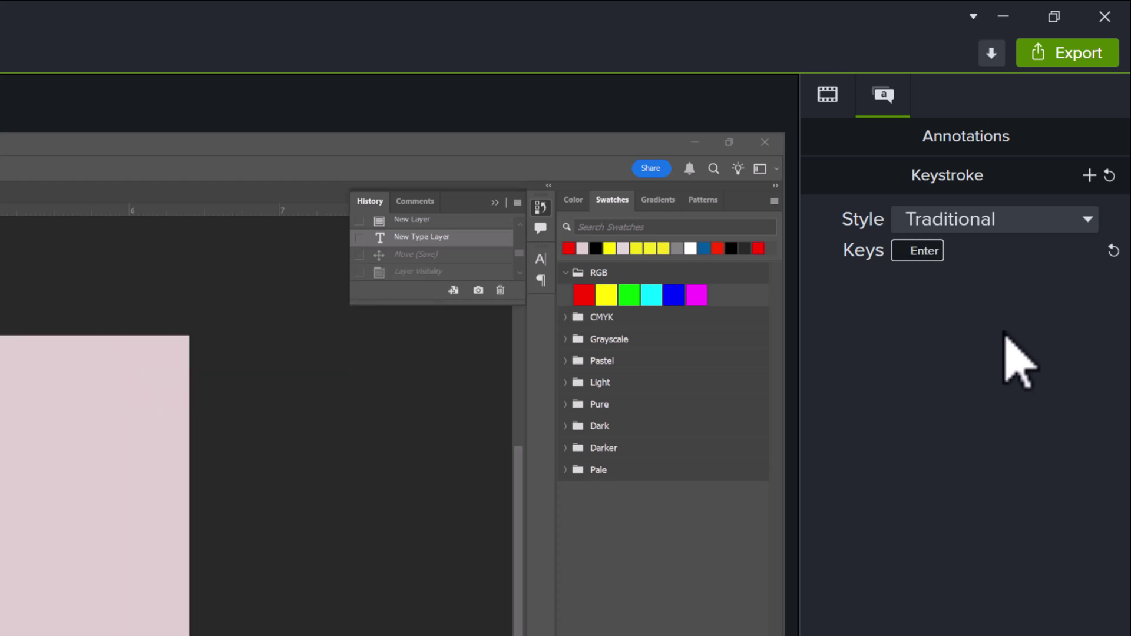
# - Set the callout's keys to Ctrl+Alt+Z and add a second callout from the custom three-key preset to Track 2 at about 7 seconds
pyautogui.hotkey('ctrl', 'alt', 'z')
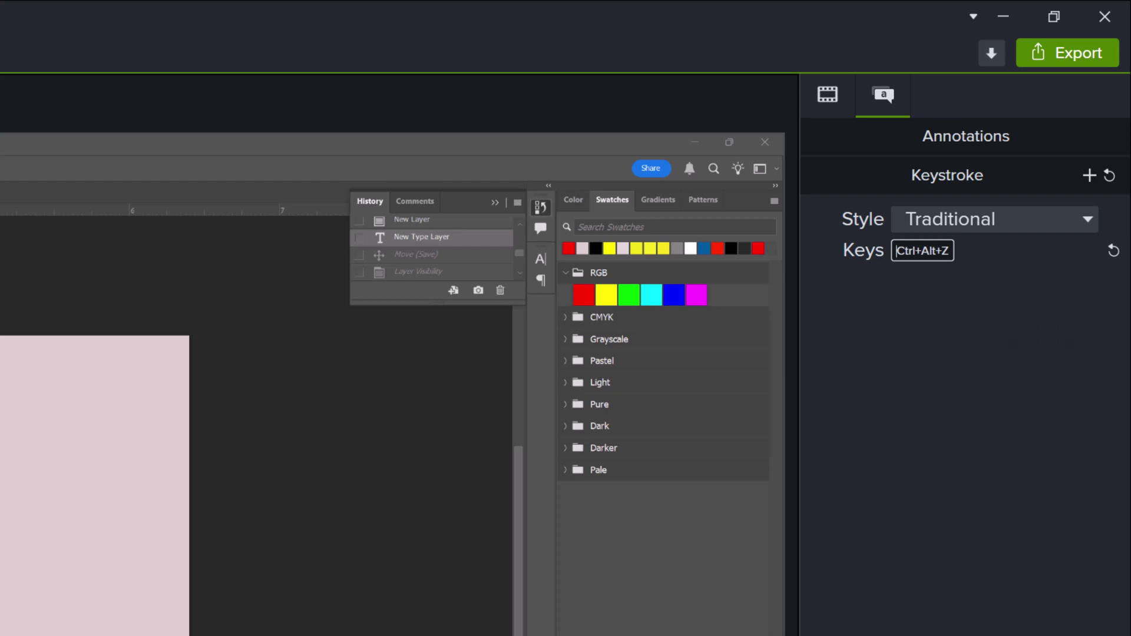
pyautogui.click(482, 616)
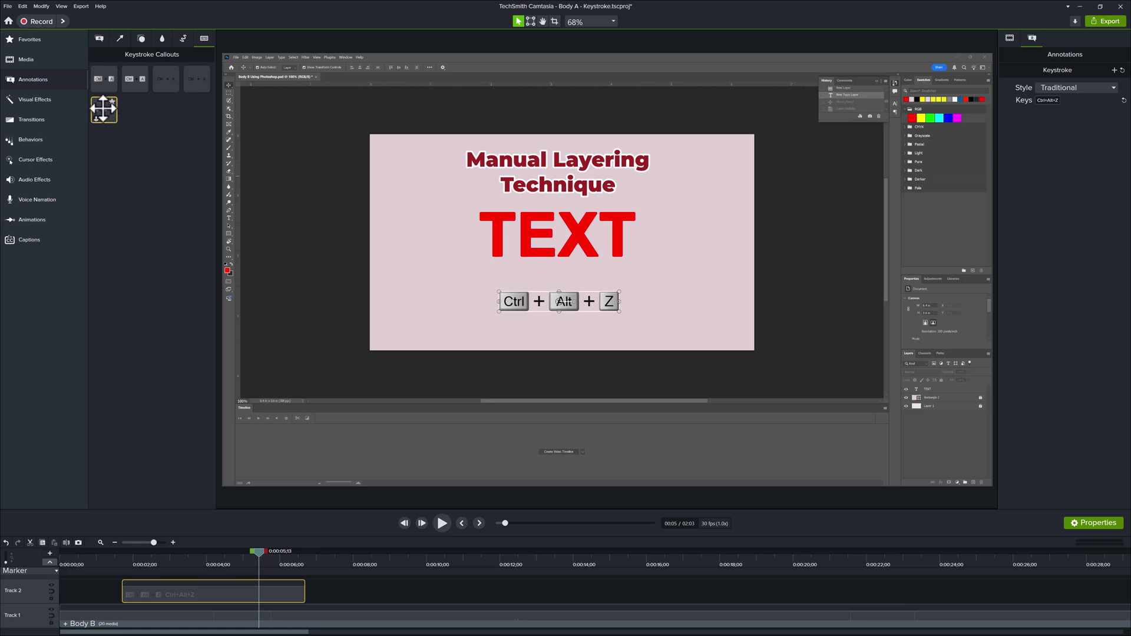
pyautogui.moveTo(102, 110)
pyautogui.mouseDown()
pyautogui.moveTo(306, 560)
pyautogui.moveTo(330, 582)
pyautogui.moveTo(317, 584)
pyautogui.mouseUp()
pyautogui.moveTo(259, 550); pyautogui.dragTo(351, 557)
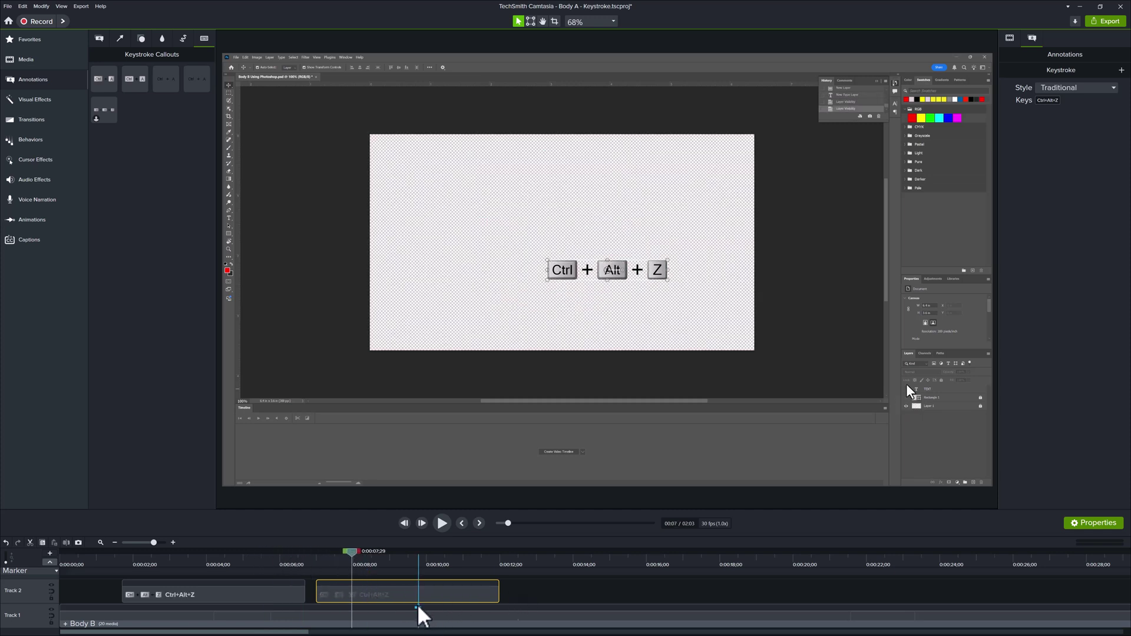
# - Move the first callout on Track 2 to start at about 1 second and shorten it to about 2 seconds
pyautogui.click(219, 595)
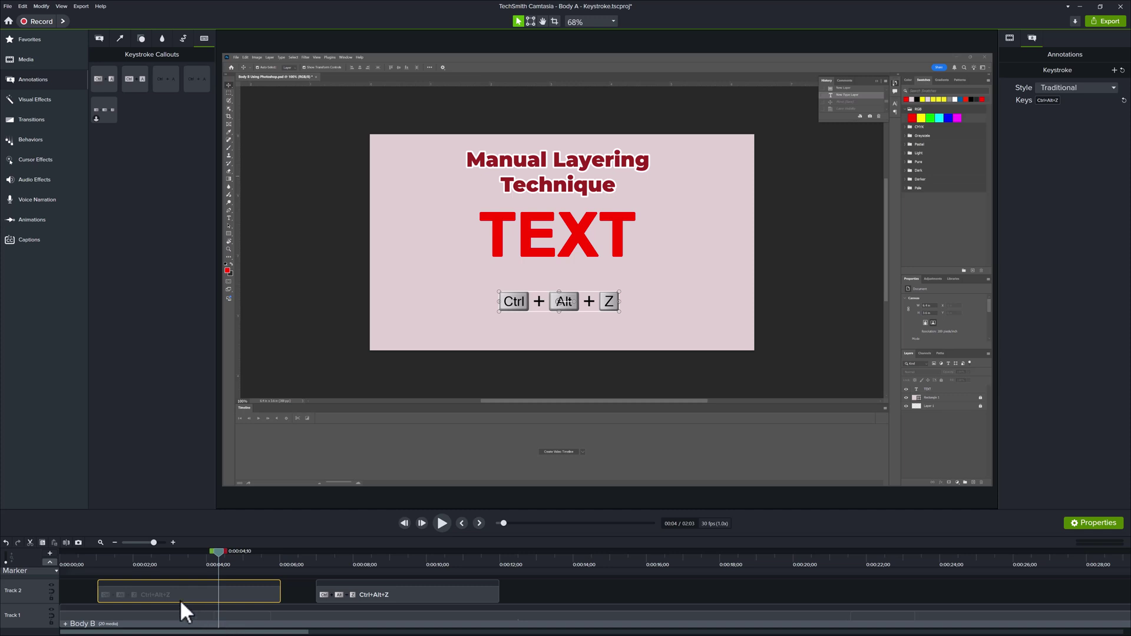
pyautogui.moveTo(280, 594); pyautogui.dragTo(169, 594)
# - Move the second callout to start at about 3.4 seconds on Track 2 and set its keys to Ctrl+Z
pyautogui.moveTo(360, 593); pyautogui.dragTo(231, 598)
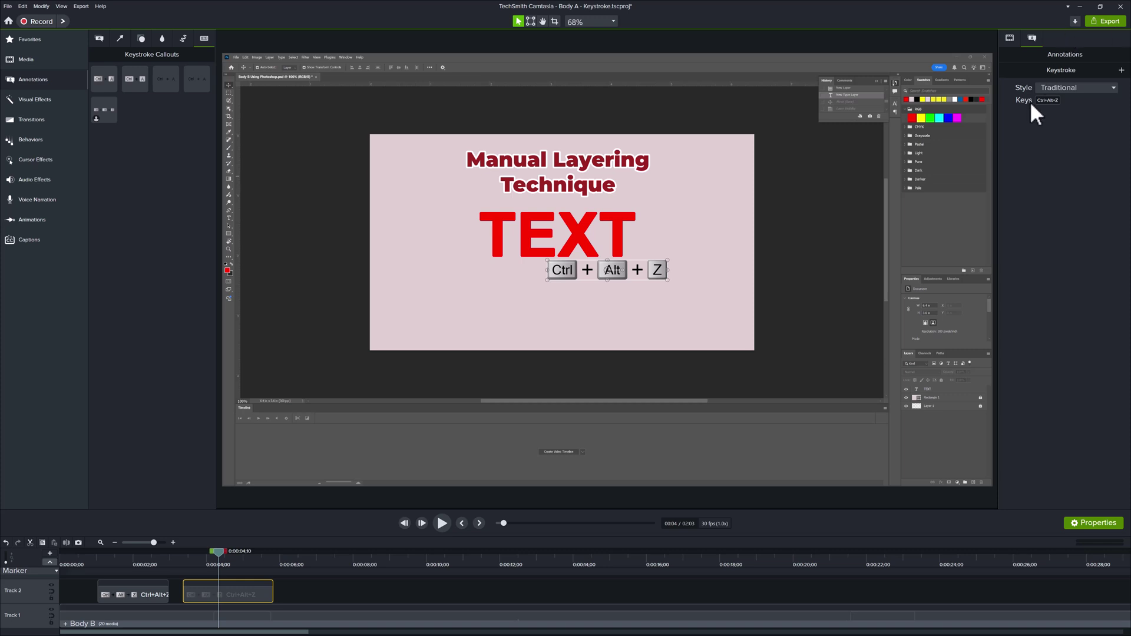
pyautogui.click(1048, 101)
pyautogui.hotkey('ctrl', 'z')
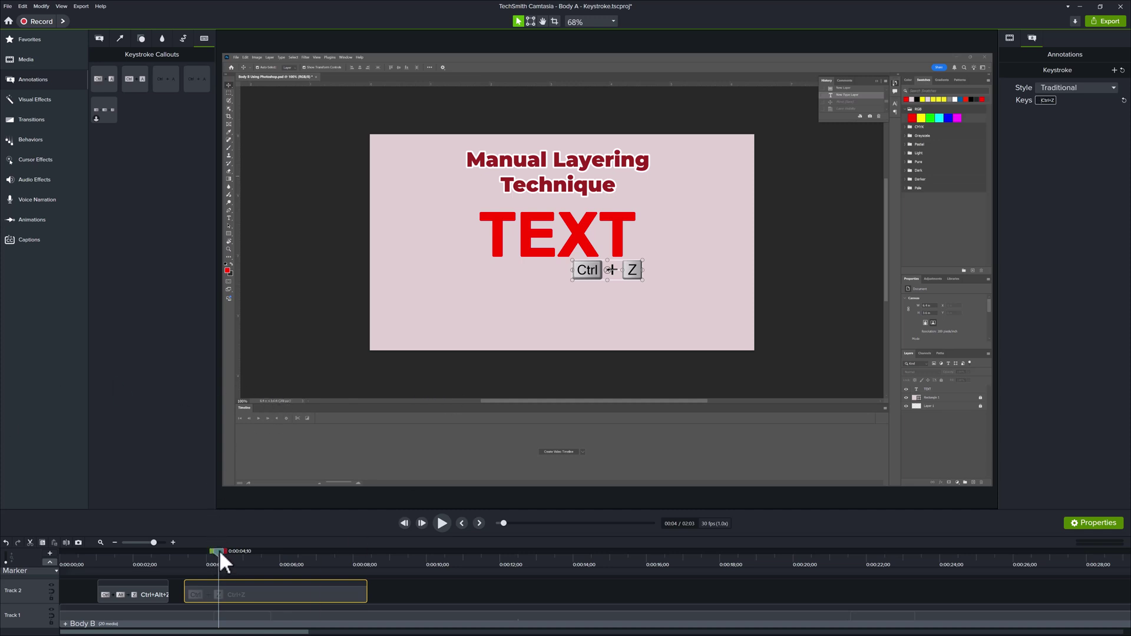
# - Move the Ctrl+Z callout on the canvas so it is centred on the Ctrl+Alt+Z callout's position below the red TEXT
pyautogui.moveTo(220, 551); pyautogui.dragTo(265, 570)
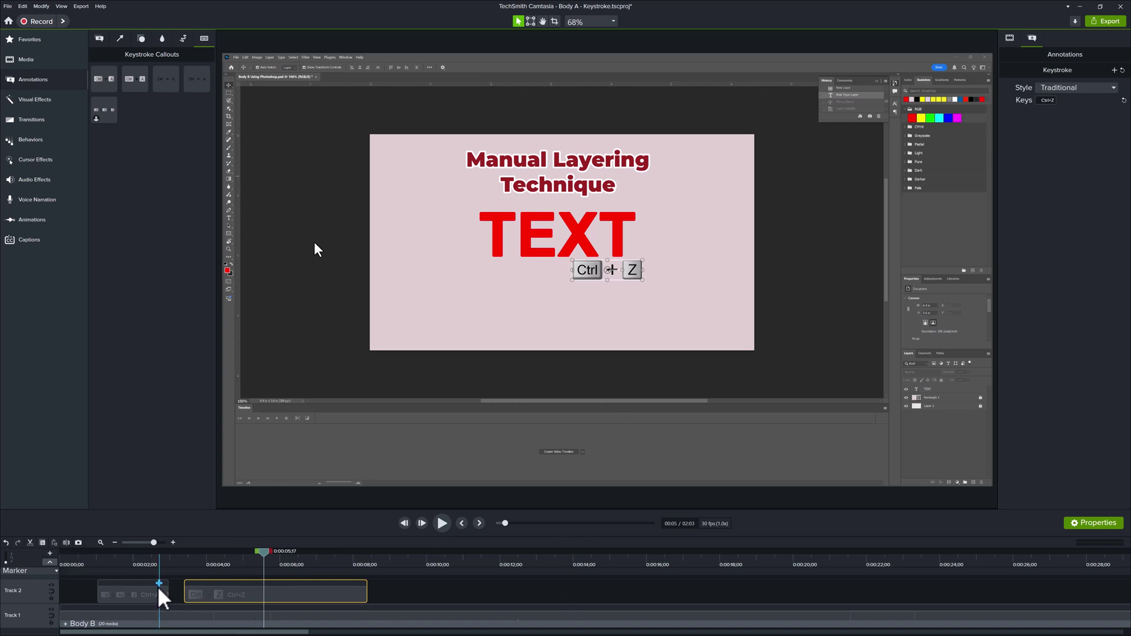
pyautogui.moveTo(266, 560); pyautogui.dragTo(129, 579)
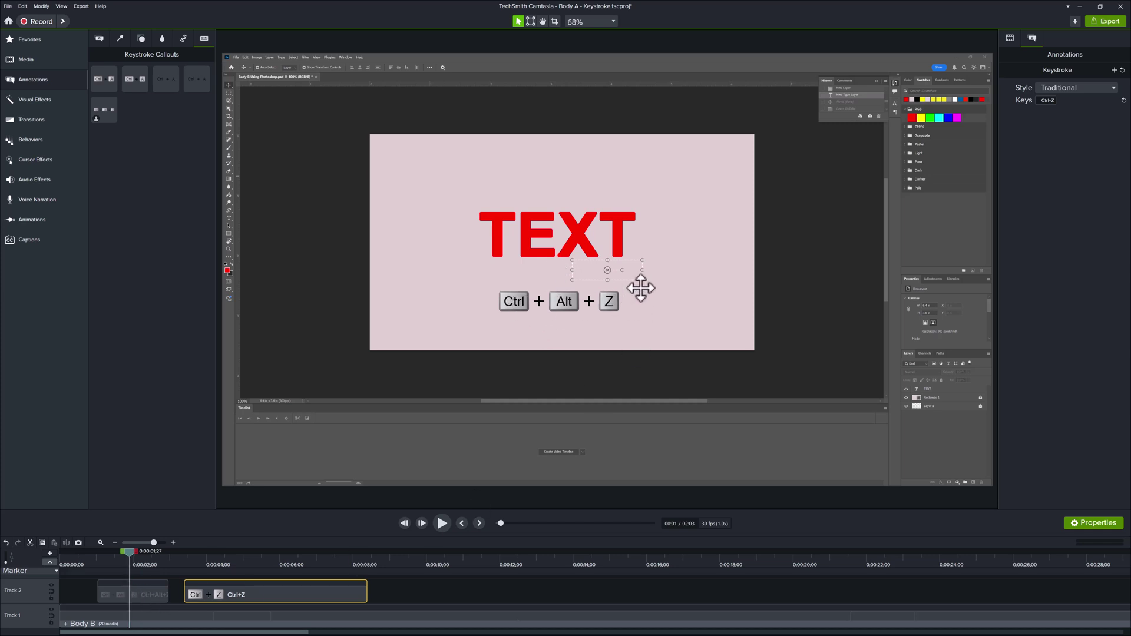
pyautogui.moveTo(130, 549); pyautogui.dragTo(230, 550)
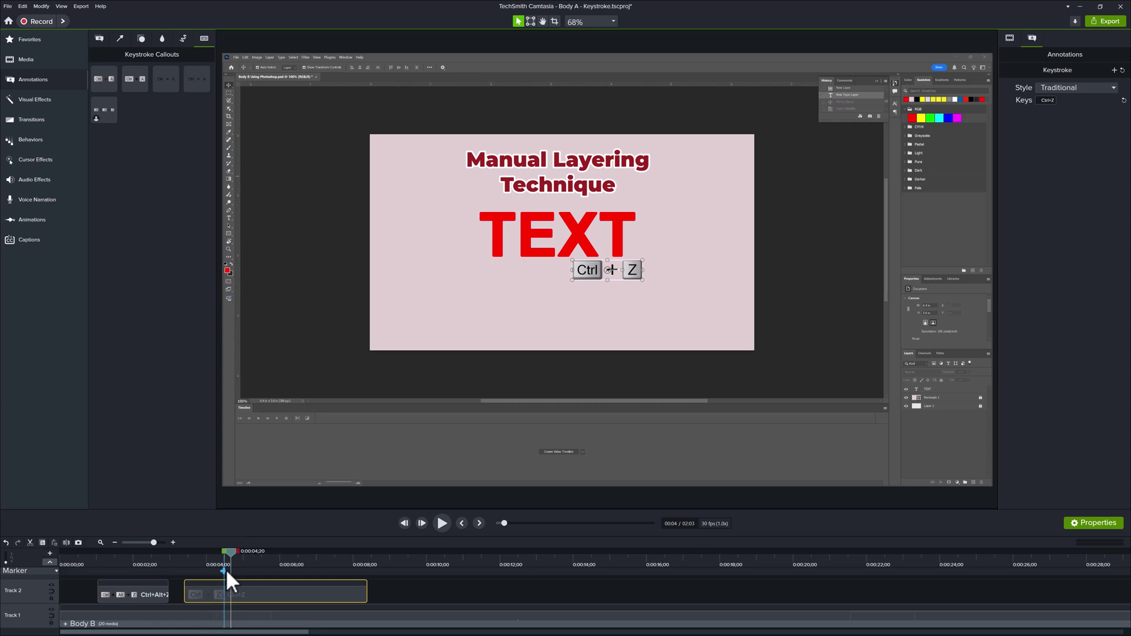
pyautogui.moveTo(231, 551); pyautogui.dragTo(271, 567)
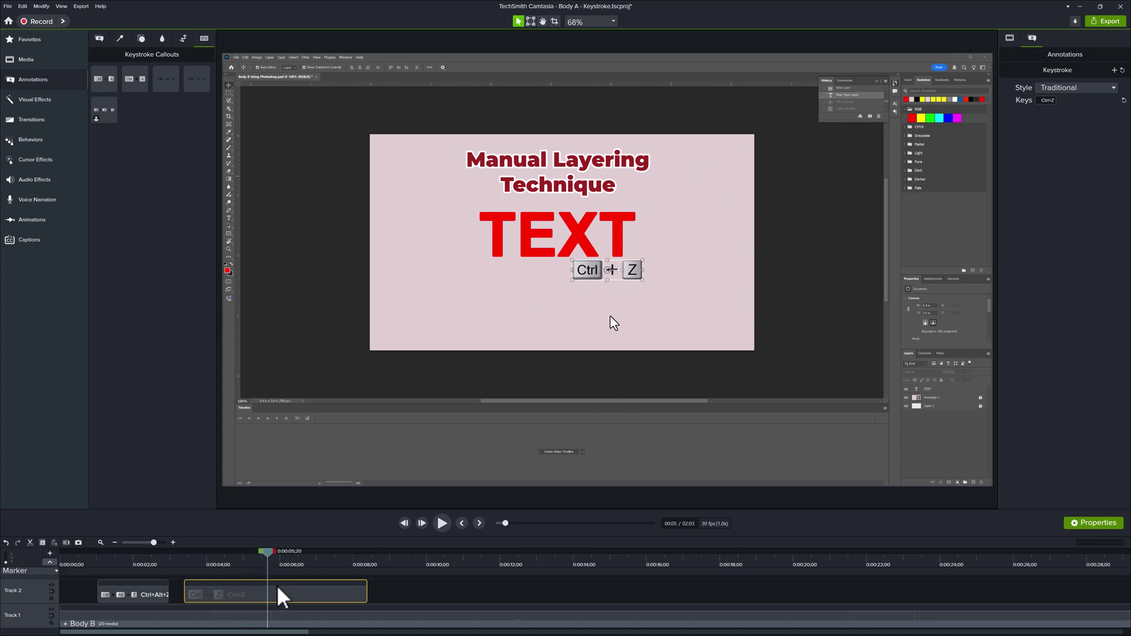
pyautogui.moveTo(274, 555); pyautogui.dragTo(145, 564)
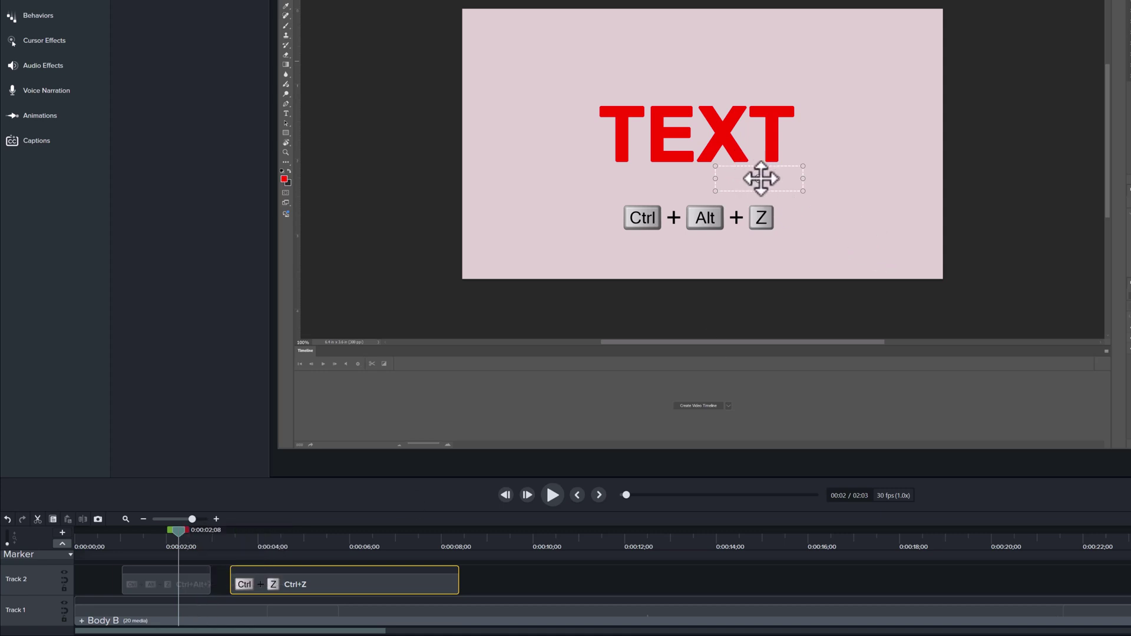
pyautogui.moveTo(760, 179); pyautogui.dragTo(702, 221)
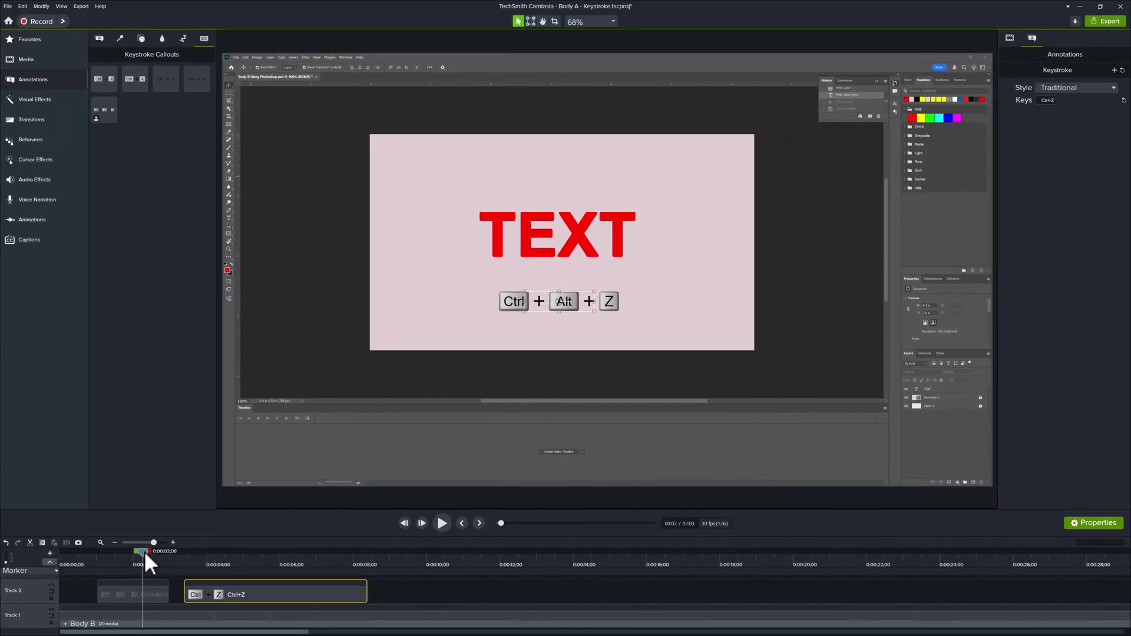
# - Shorten the Ctrl+Z callout on Track 2 so it ends at about 5.2 seconds, and preview it at about 4.6 seconds
pyautogui.moveTo(144, 550); pyautogui.dragTo(253, 557)
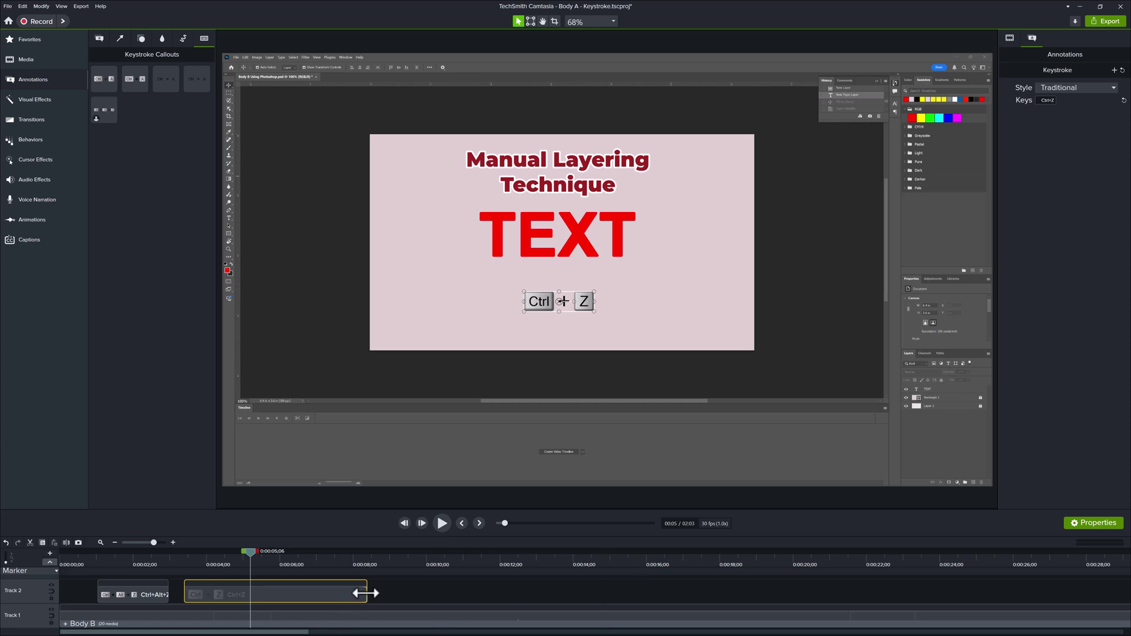
pyautogui.moveTo(366, 593); pyautogui.dragTo(250, 593)
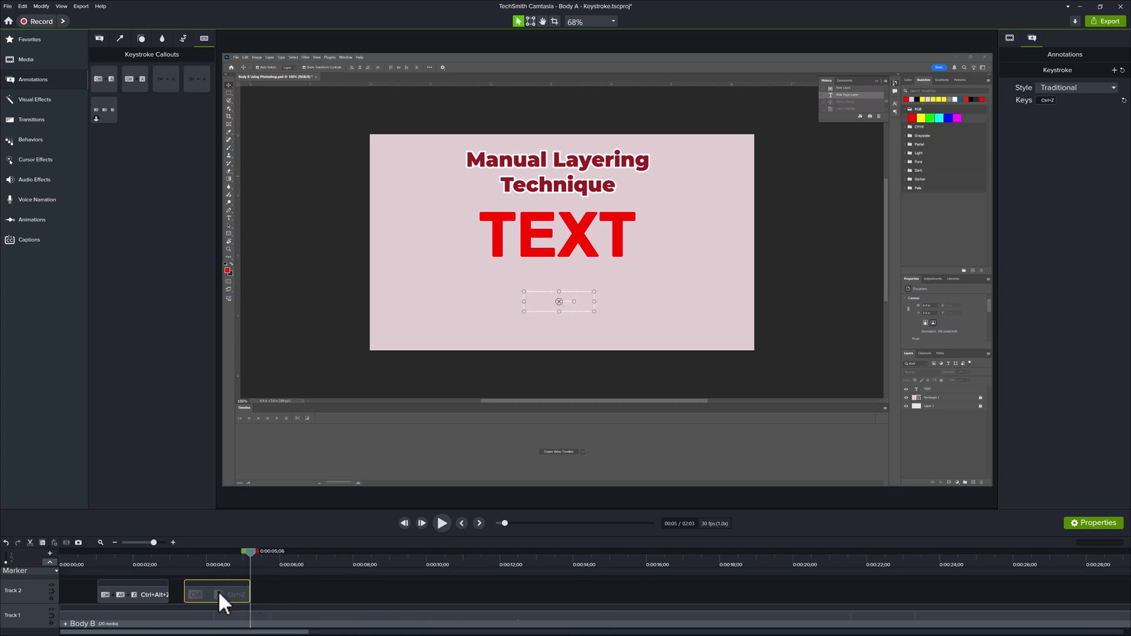
pyautogui.moveTo(250, 552); pyautogui.dragTo(227, 551)
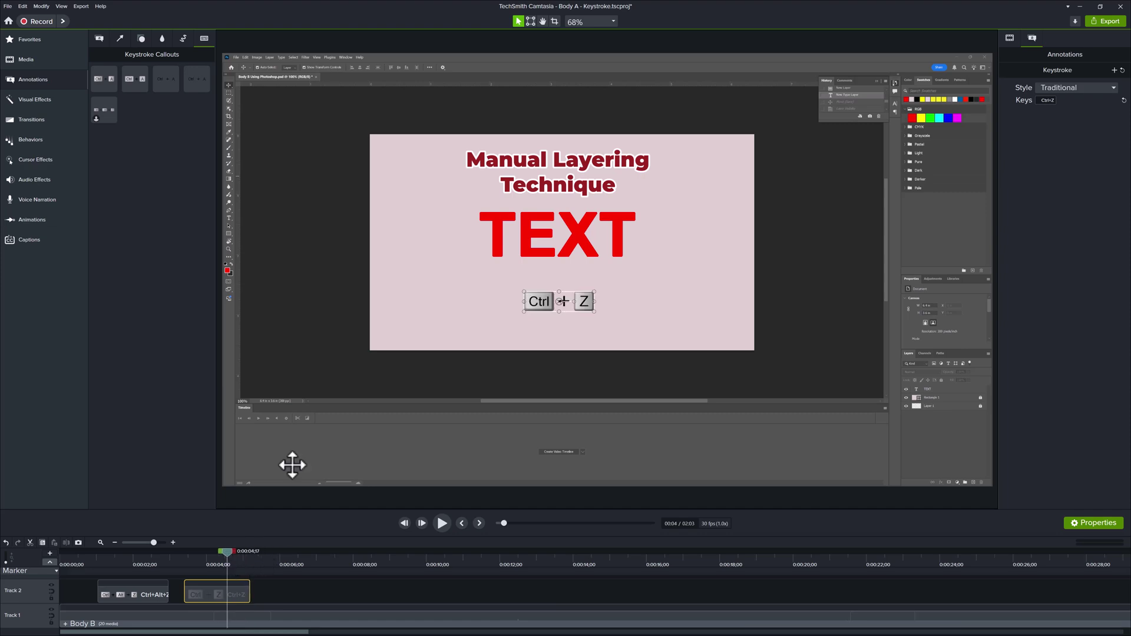
# - Open the Ctrl+Z callout's visual properties and try adjusting its scale
pyautogui.click(1010, 38)
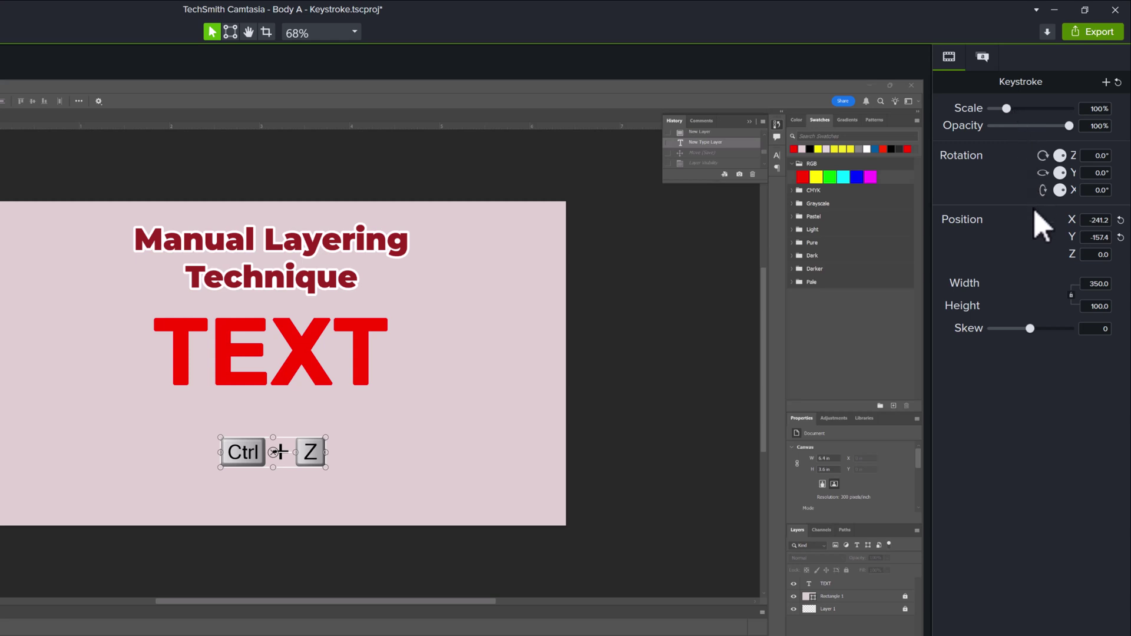
pyautogui.moveTo(1007, 108); pyautogui.dragTo(1025, 167)
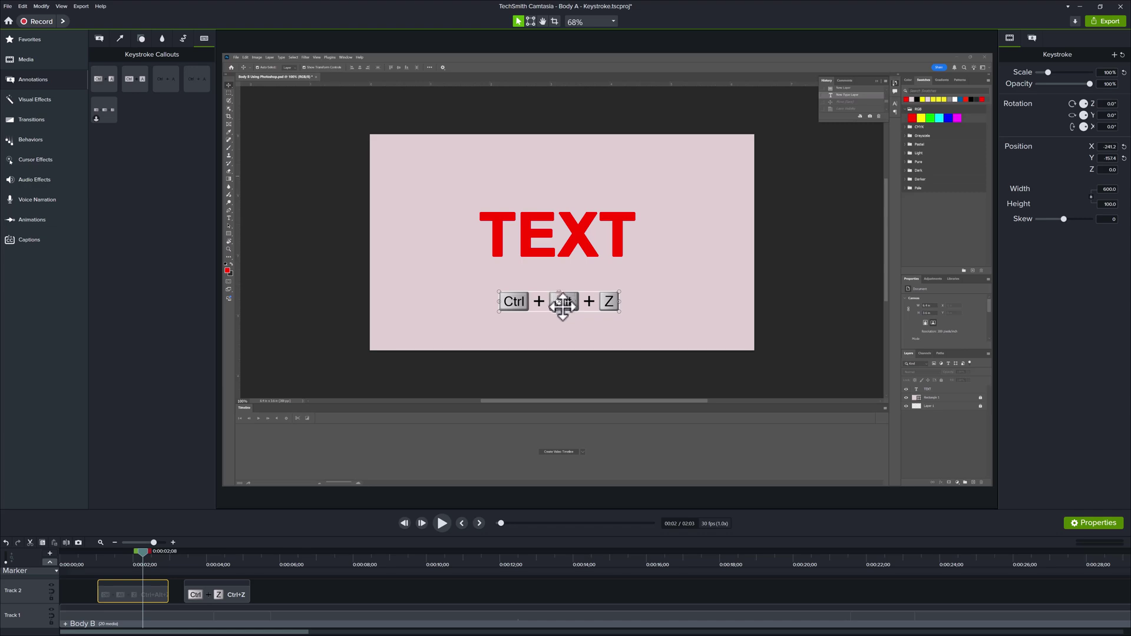
pyautogui.moveTo(522, 323); pyautogui.dragTo(624, 278)
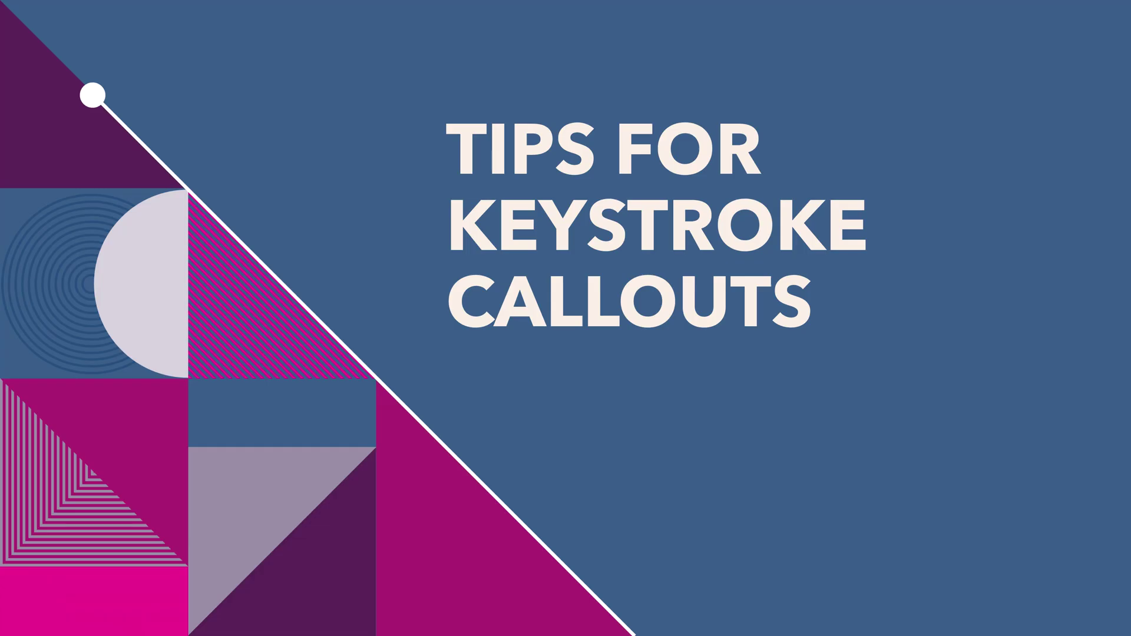